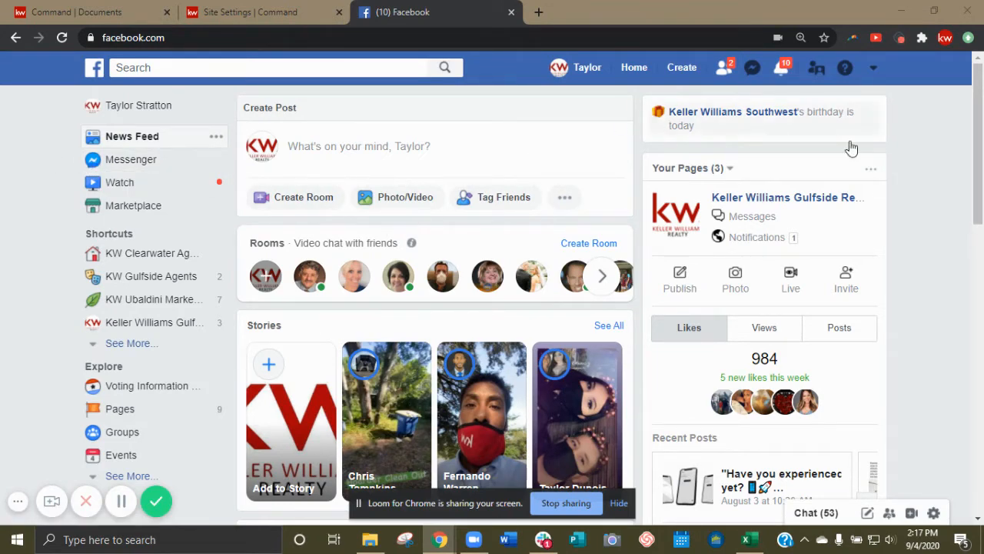
Go to Manage Pages from the account menu and start creating a new Page.
left_click(874, 69)
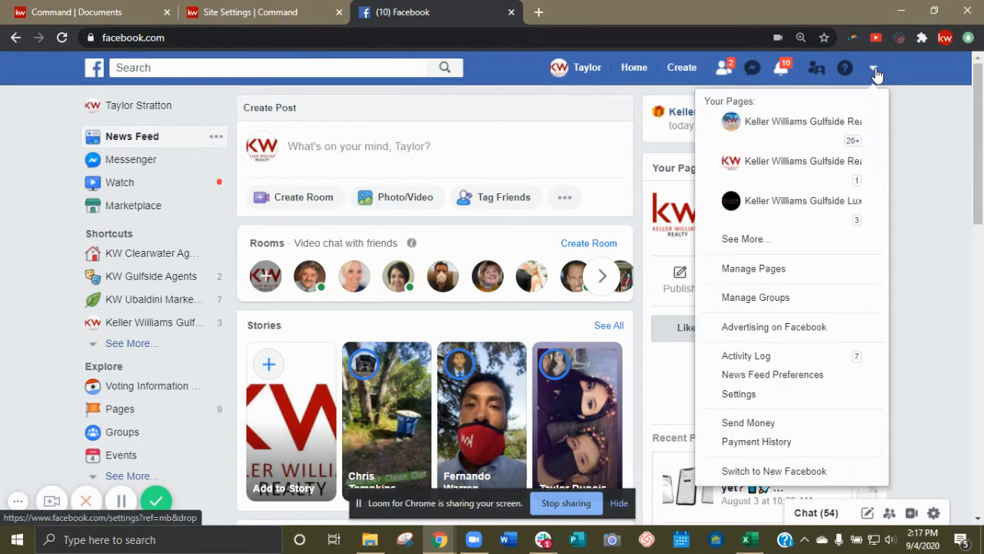
scroll(819, 197, "down", 1)
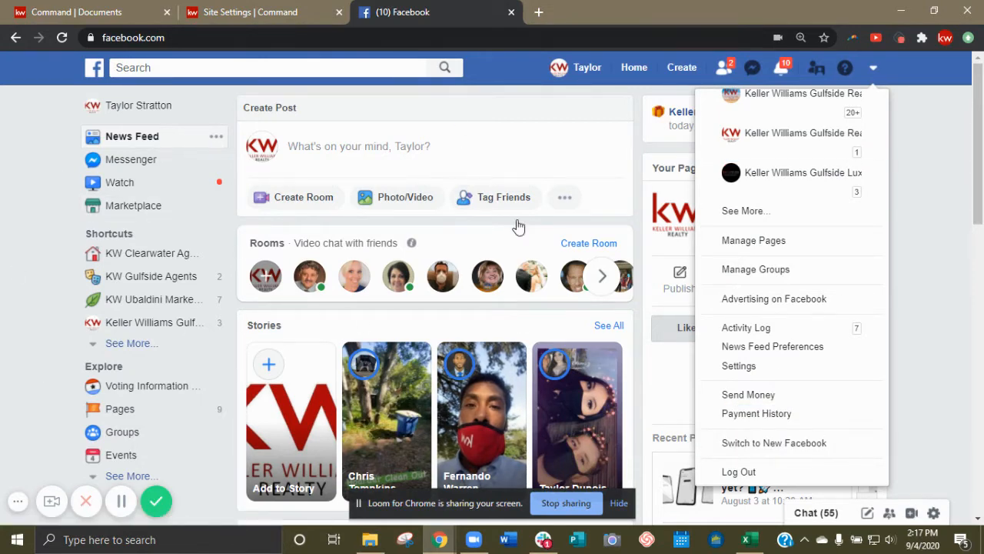
scroll(775, 329, "up", 1)
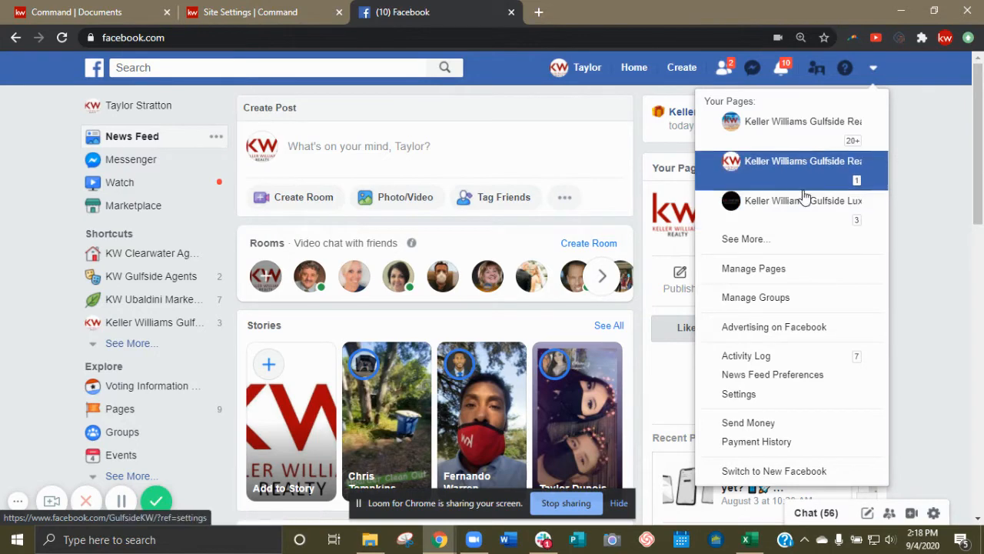
left_click(788, 271)
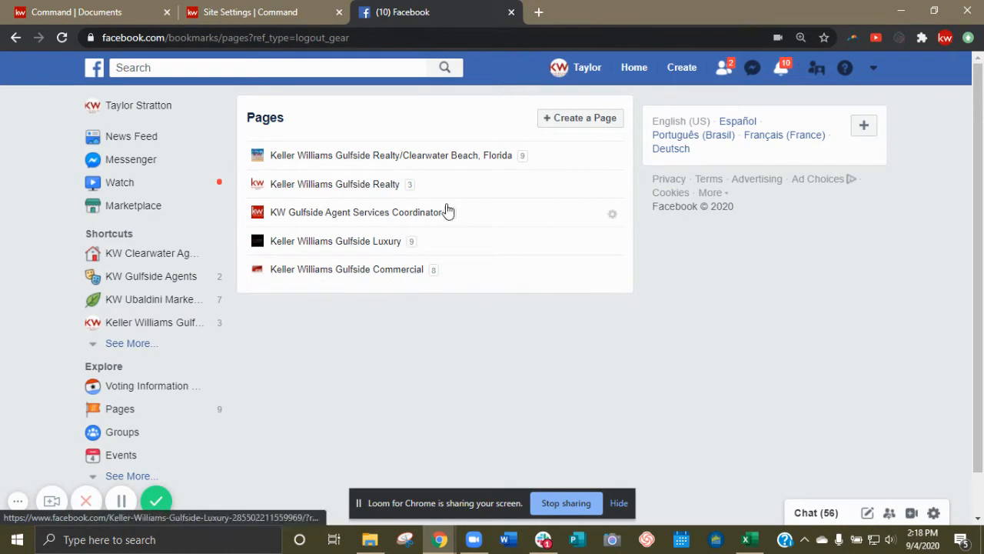
left_click(586, 122)
scroll(288, 324, "down", 1)
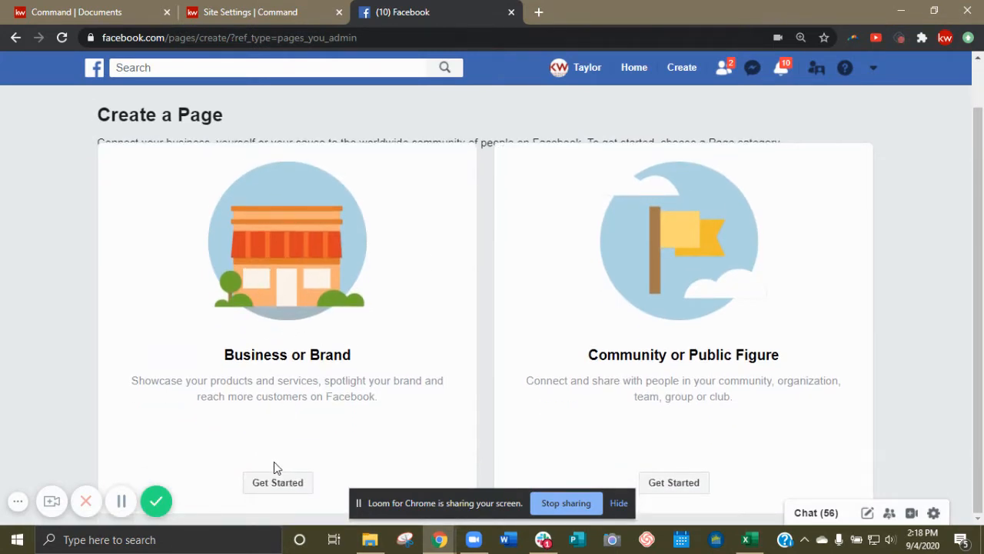
Choose Business or Brand and name the page with the consultant's name followed by REALTOR®.
left_click(302, 484)
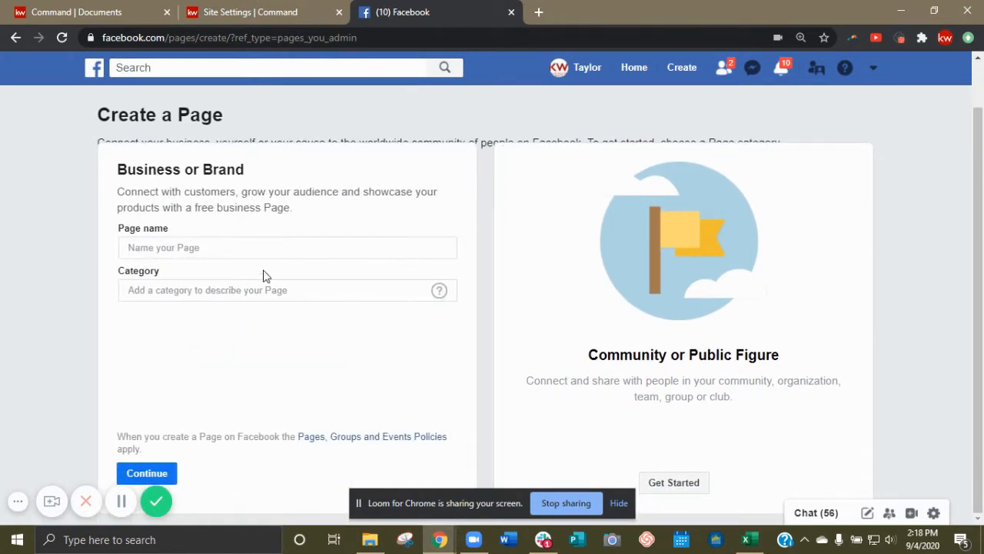
left_click(249, 249)
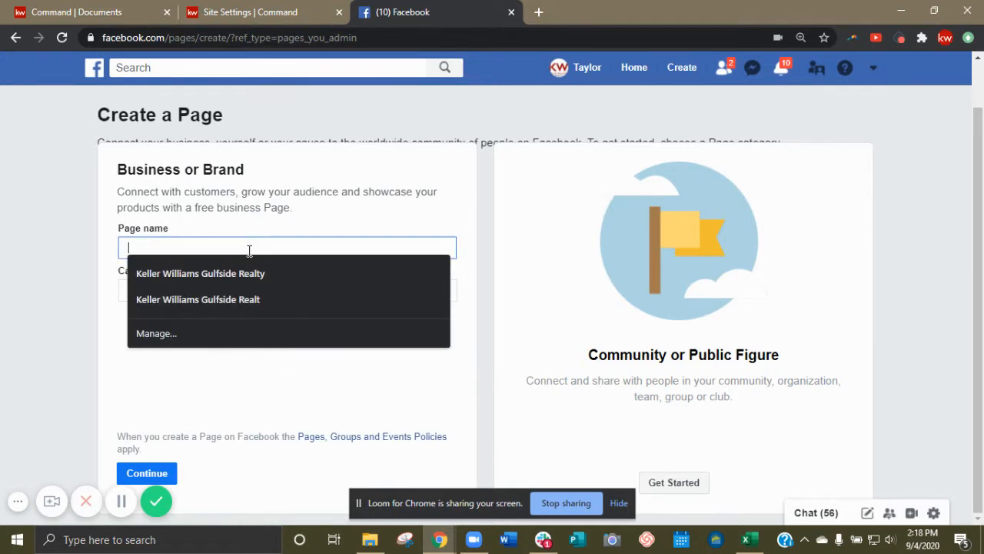
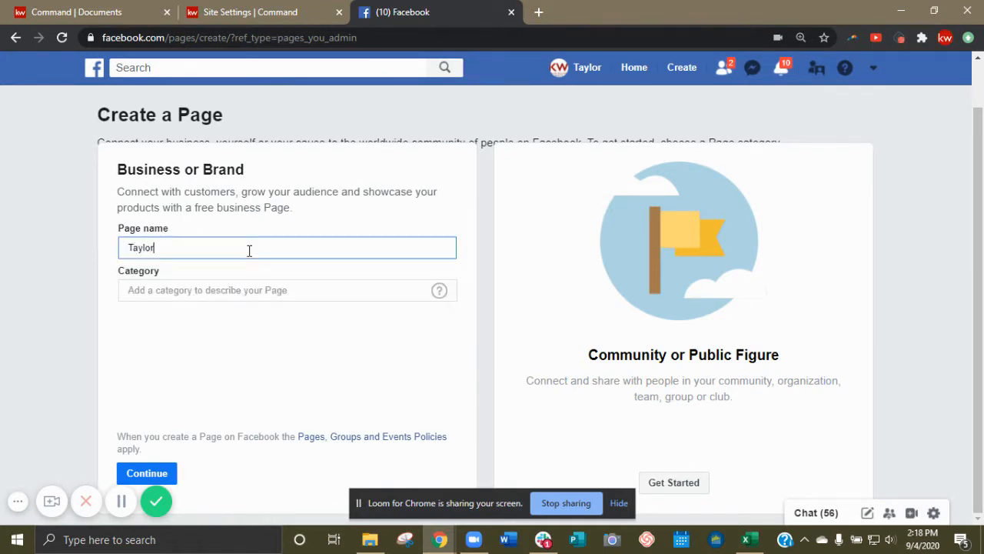
type("REALTOR®")
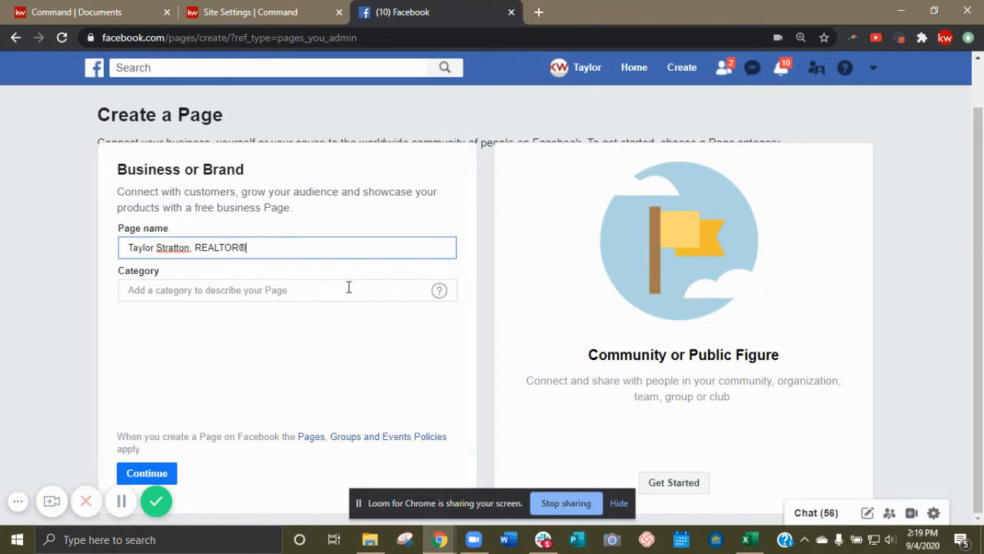
Replace REALTOR® with 'Real Estate Consultant' in the page name and search categories for 'real'.
key("BackSpace")
key("BackSpace")
key("BackSpace")
key("BackSpace")
key("BackSpace")
key("BackSpace")
key("BackSpace")
key("BackSpace")
key("BackSpace")
key("BackSpace")
type(", Real Estate Consu")
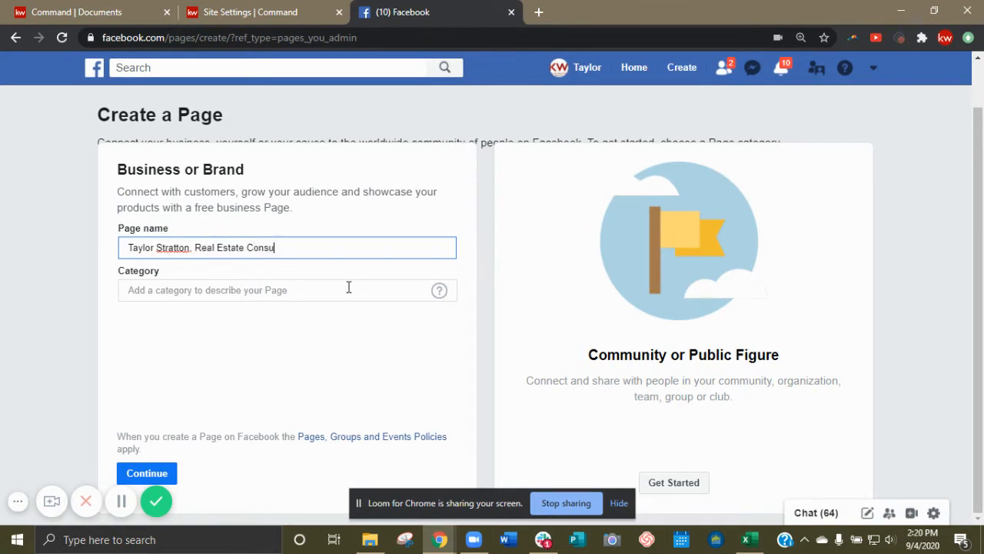
type("ltant")
left_click(293, 285)
type("real")
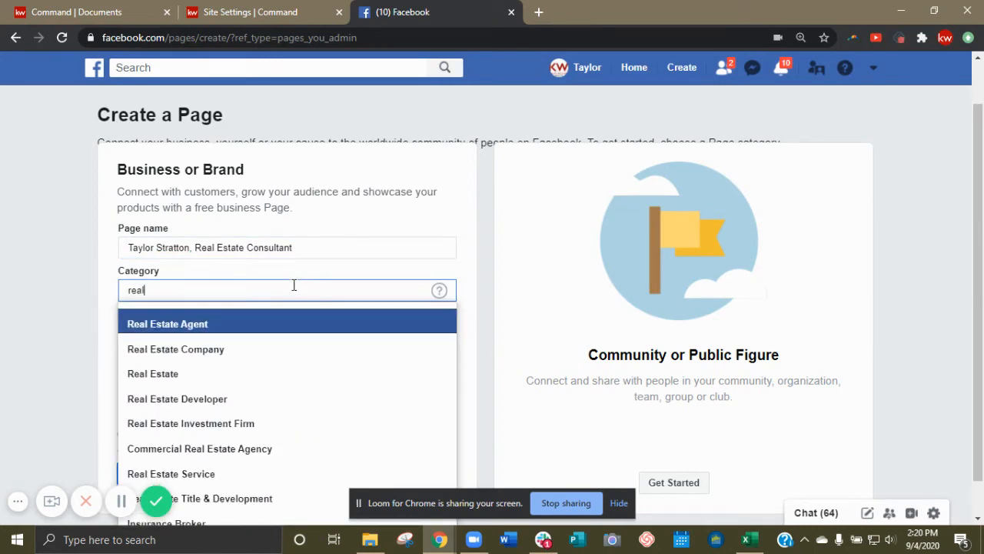
Set the category to Real Estate Agent and enter the business street address and city.
left_click(281, 322)
left_click(275, 335)
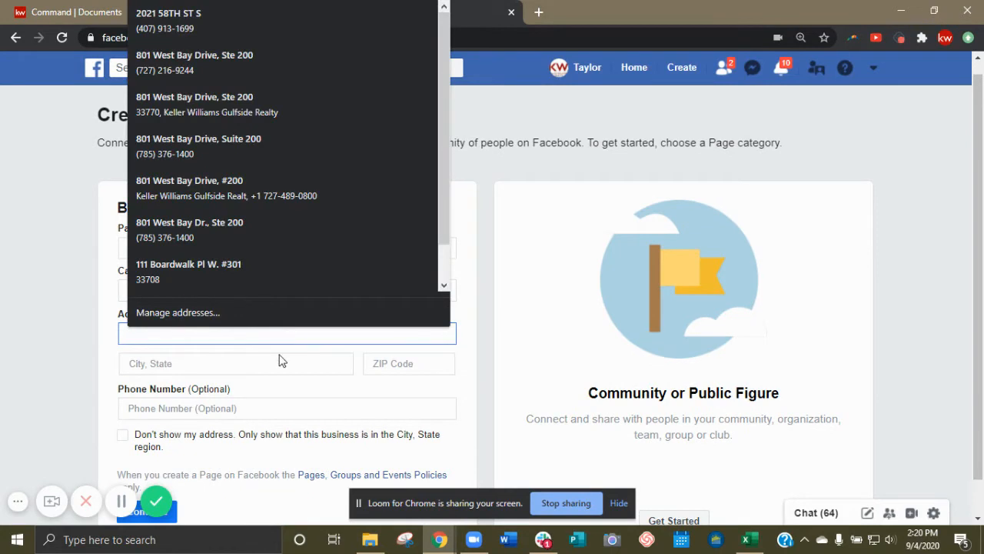
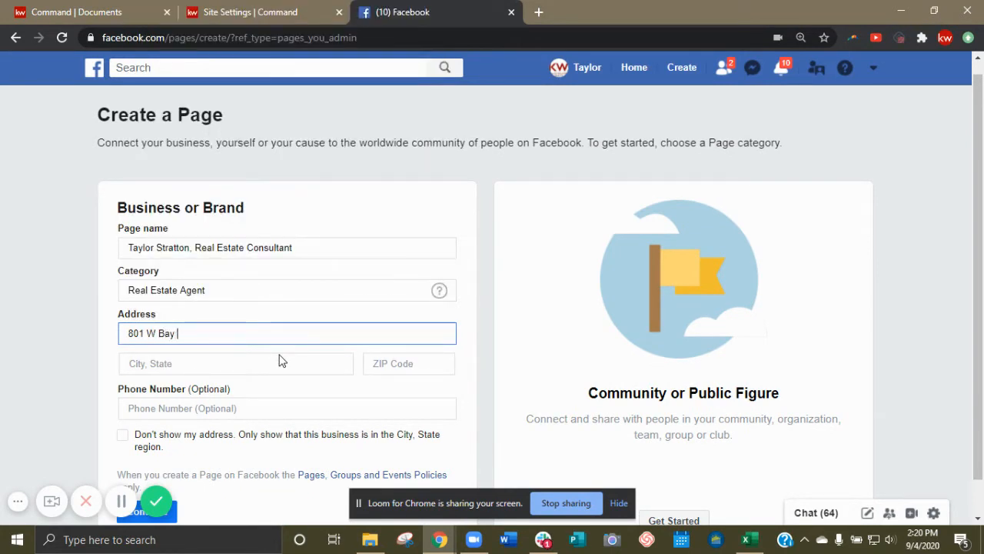
key("Tab")
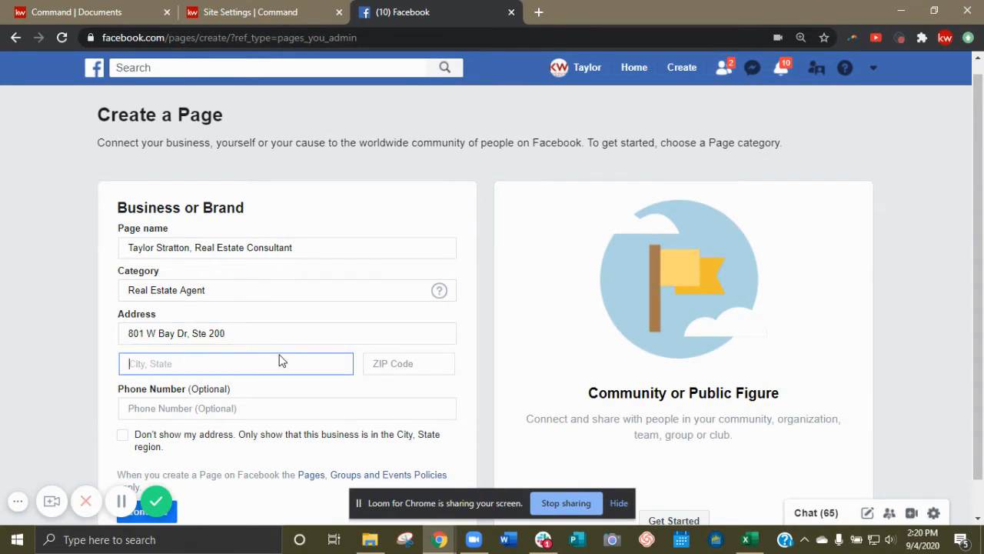
type("Largo")
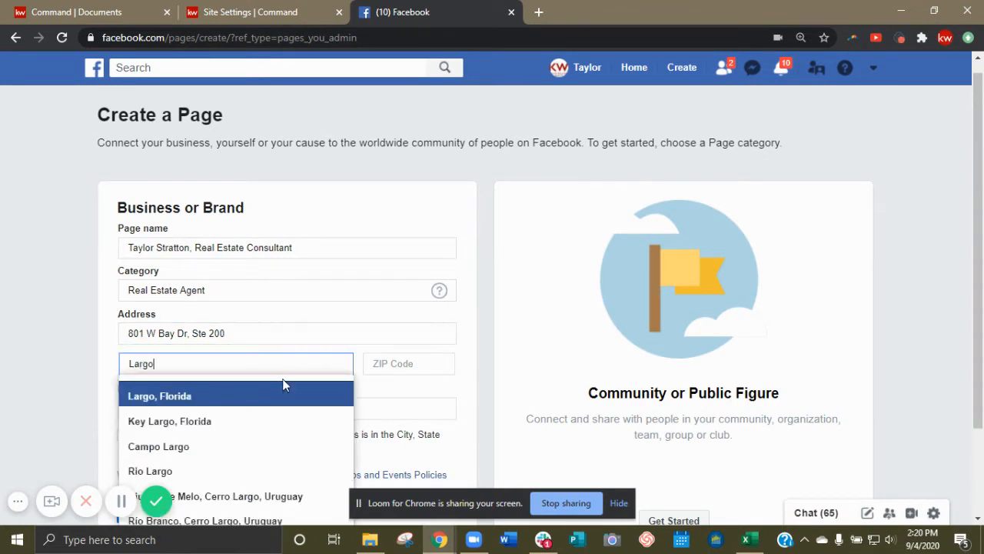
left_click(283, 392)
Fill in the business ZIP code and phone number.
left_click(397, 363)
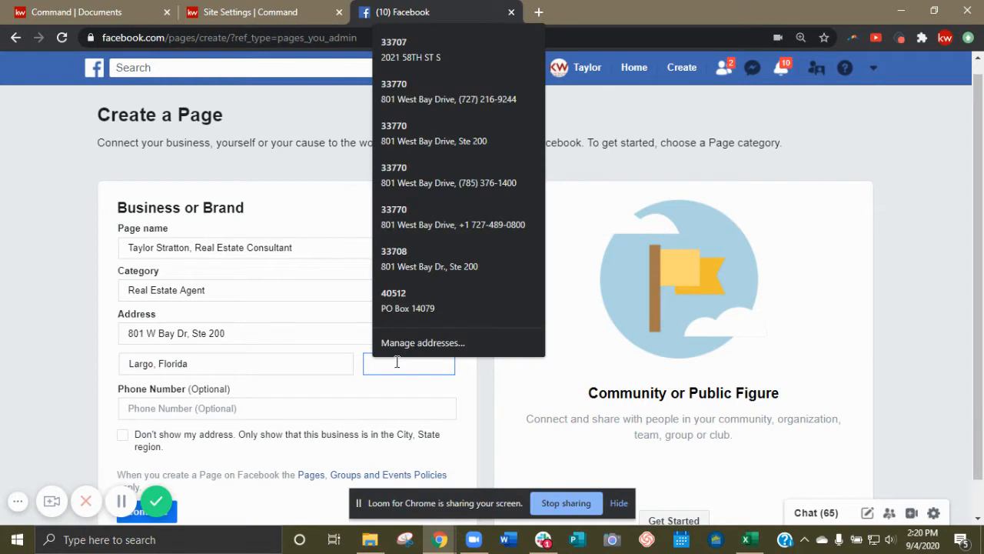
type("3377")
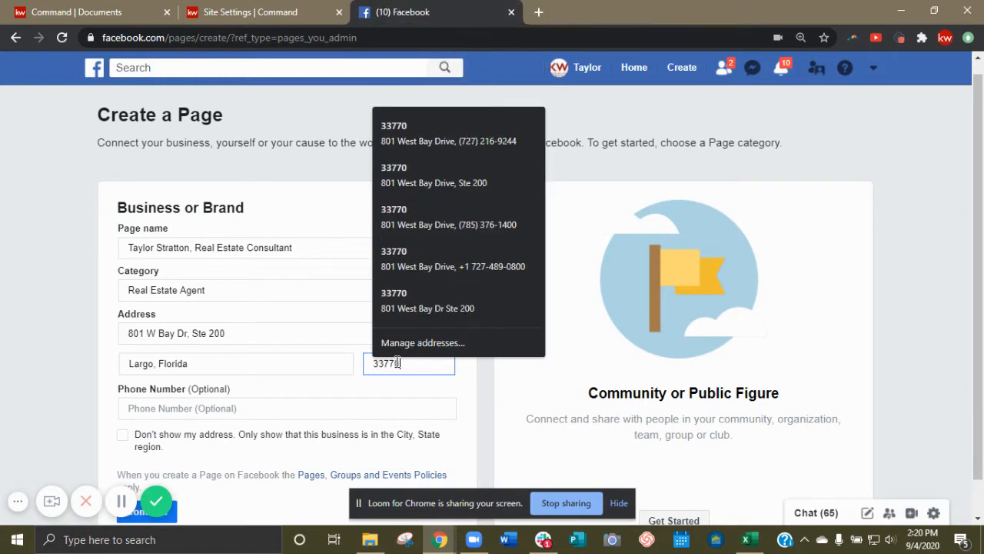
type("00")
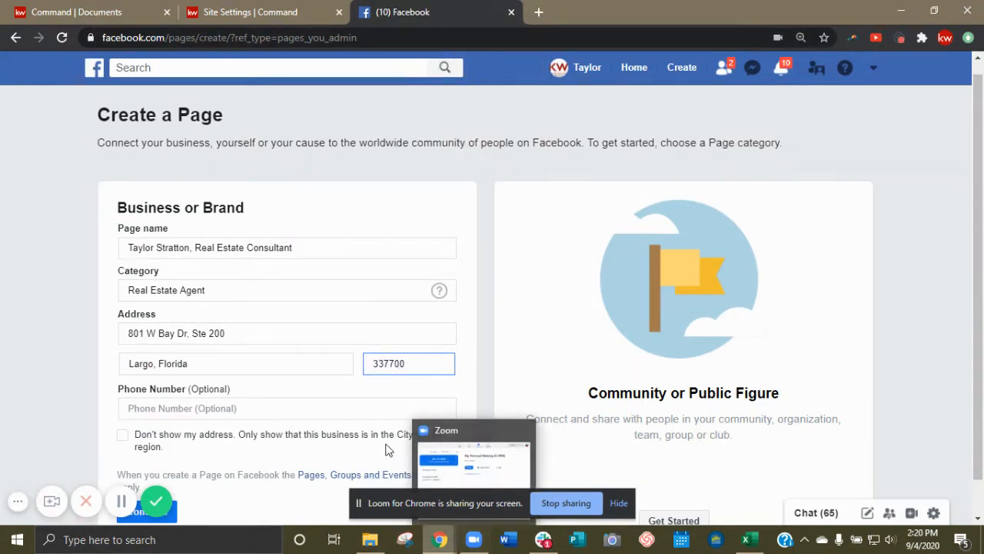
left_click(247, 408)
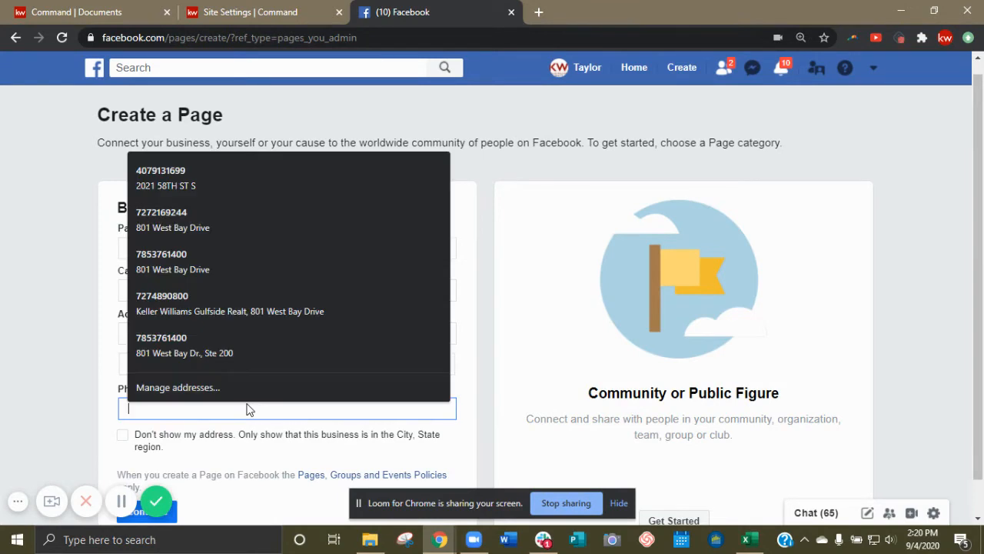
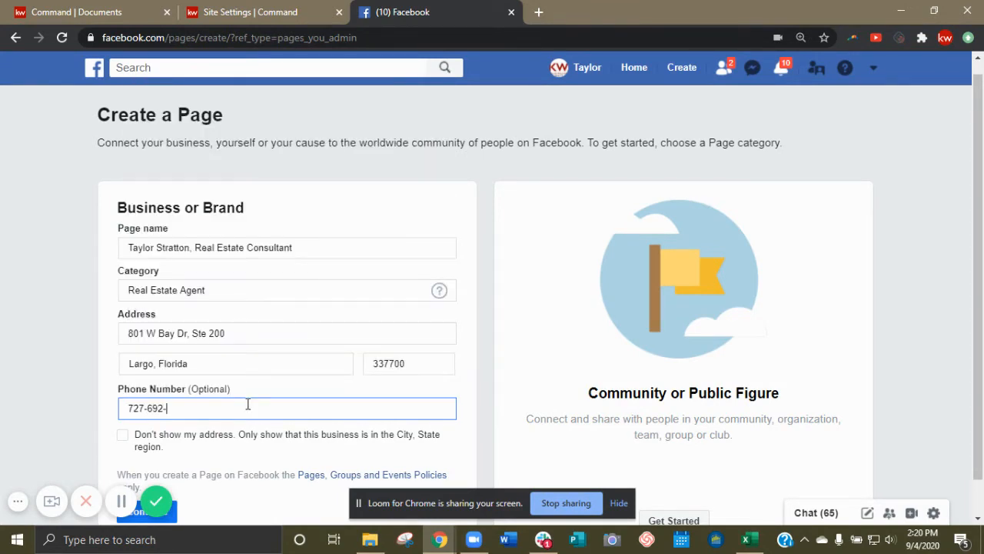
scroll(231, 392, "down", 1)
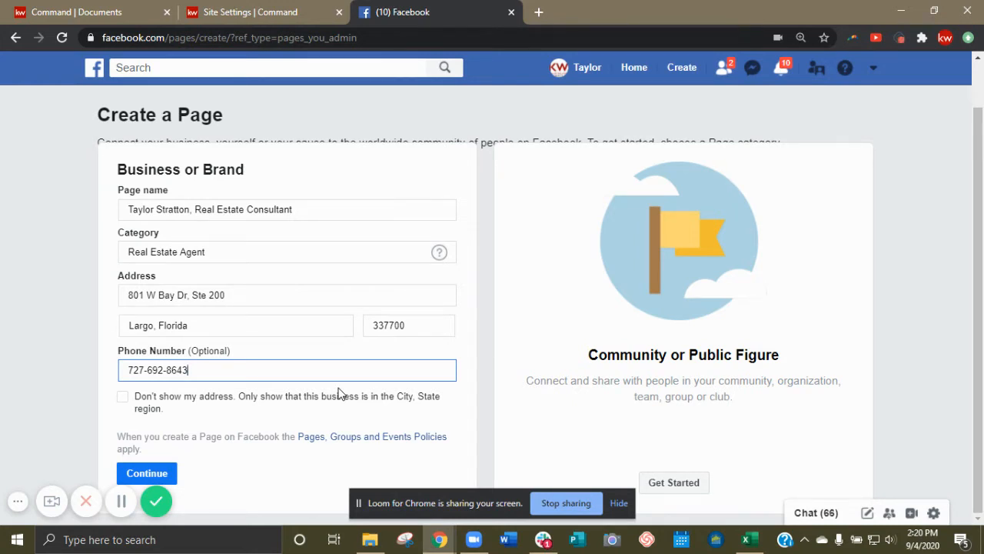
Create the page, skipping the profile picture, cover photo and online booking steps.
left_click(165, 478)
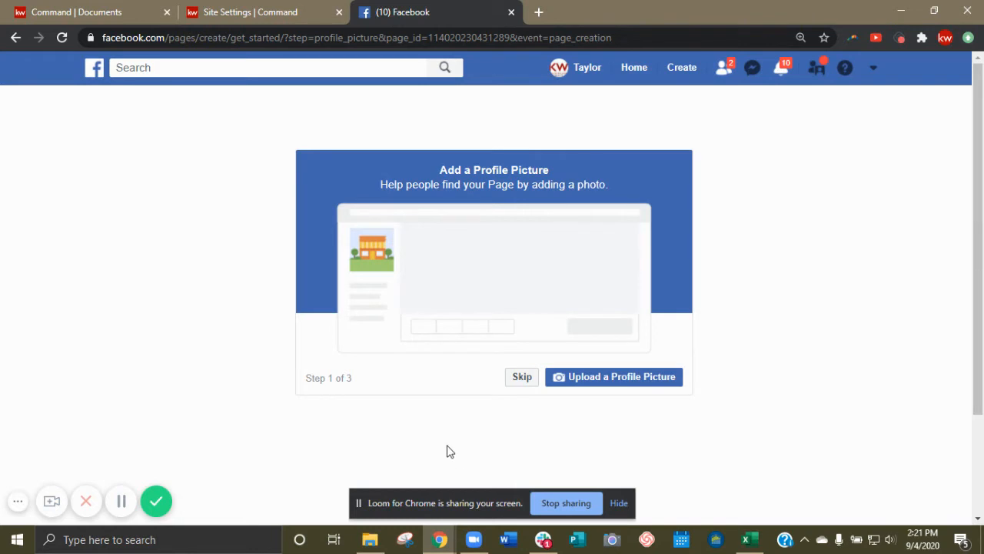
left_click(522, 379)
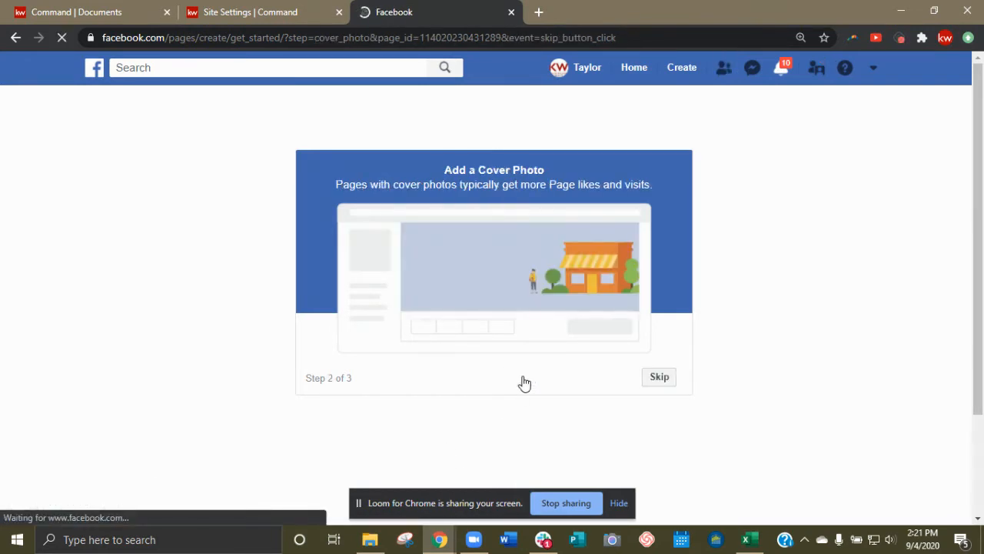
left_click(529, 382)
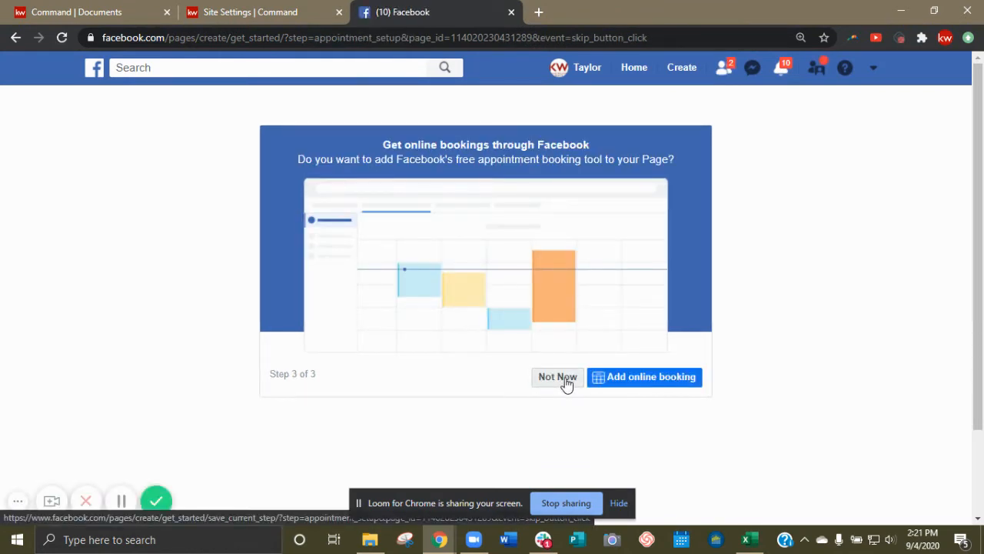
left_click(559, 377)
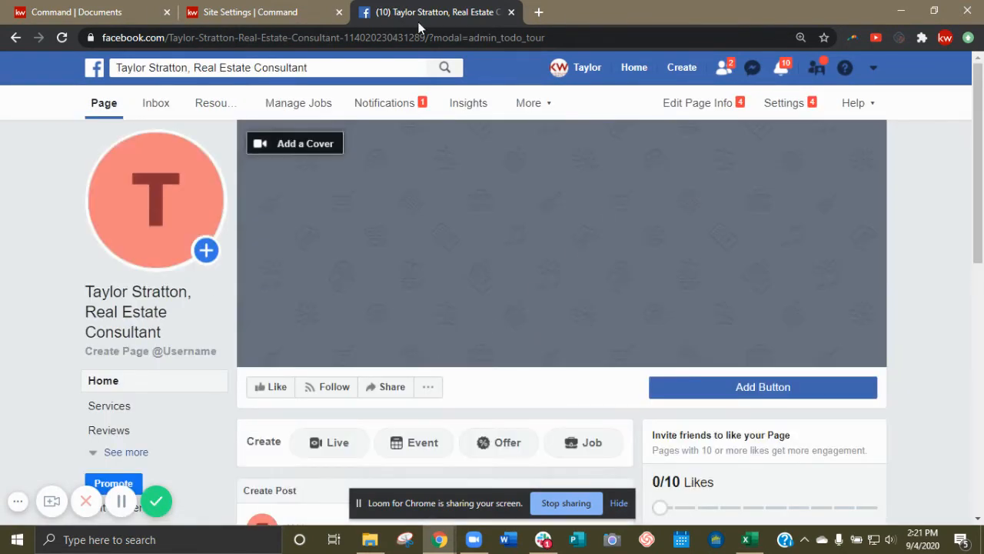
mouse_move(98, 218)
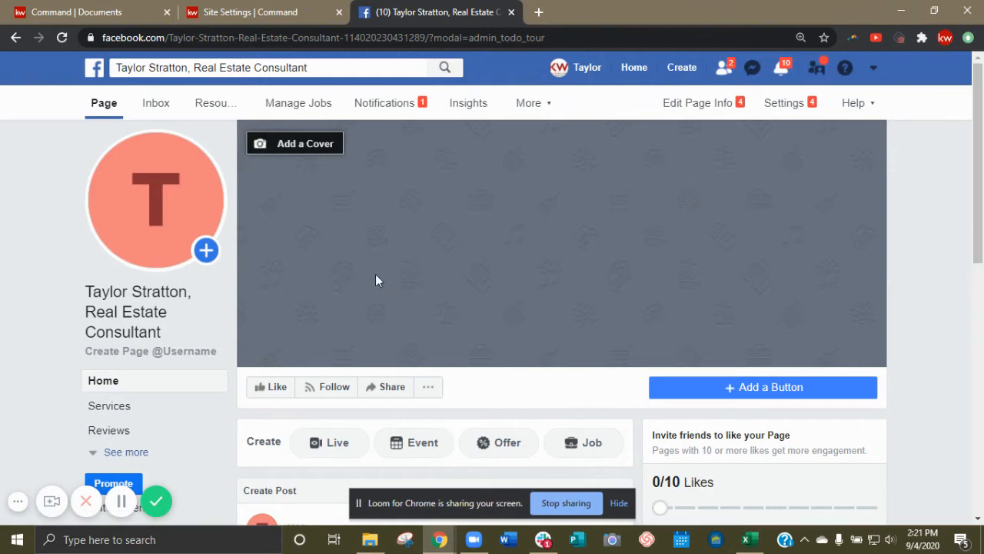
left_click(186, 229)
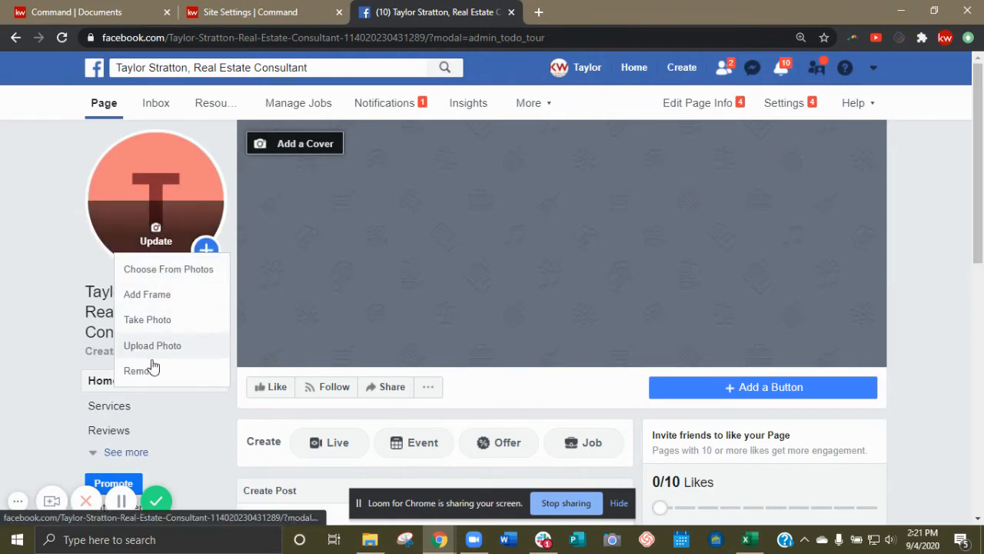
left_click(285, 144)
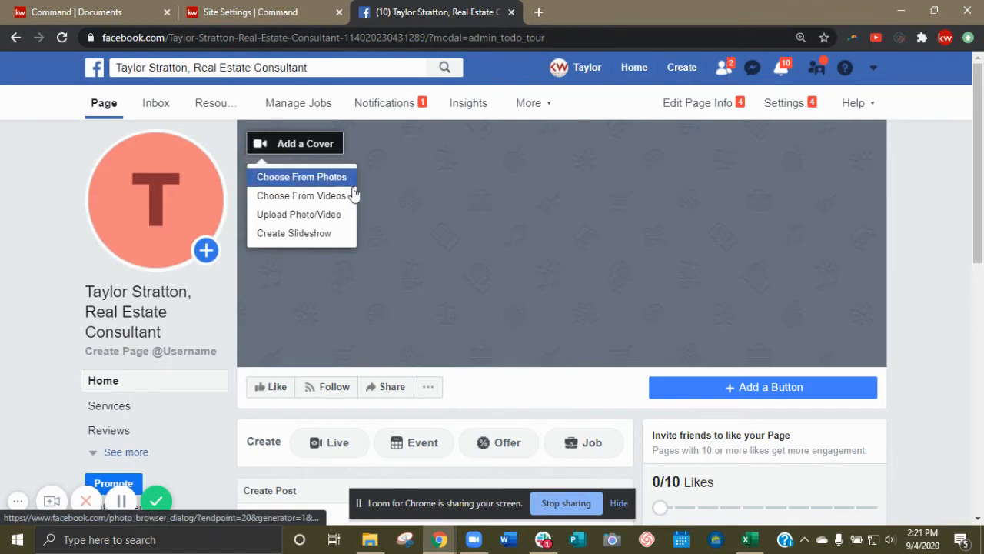
left_click(327, 144)
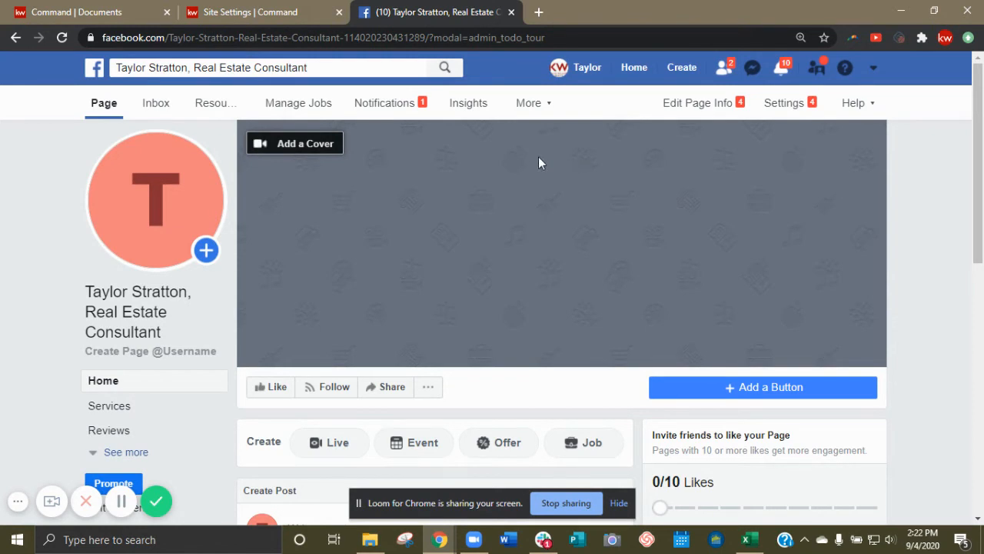
scroll(101, 445, "down", 2)
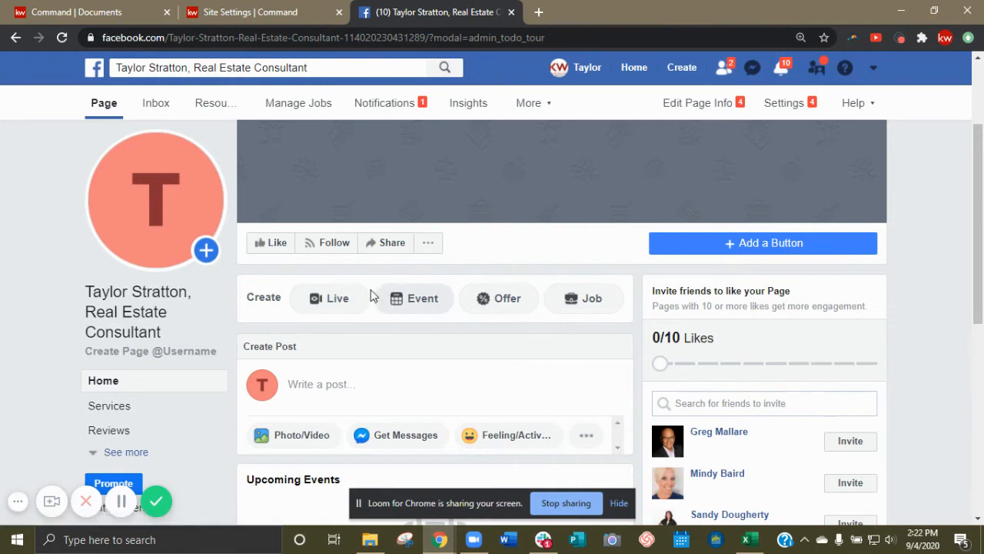
mouse_move(163, 231)
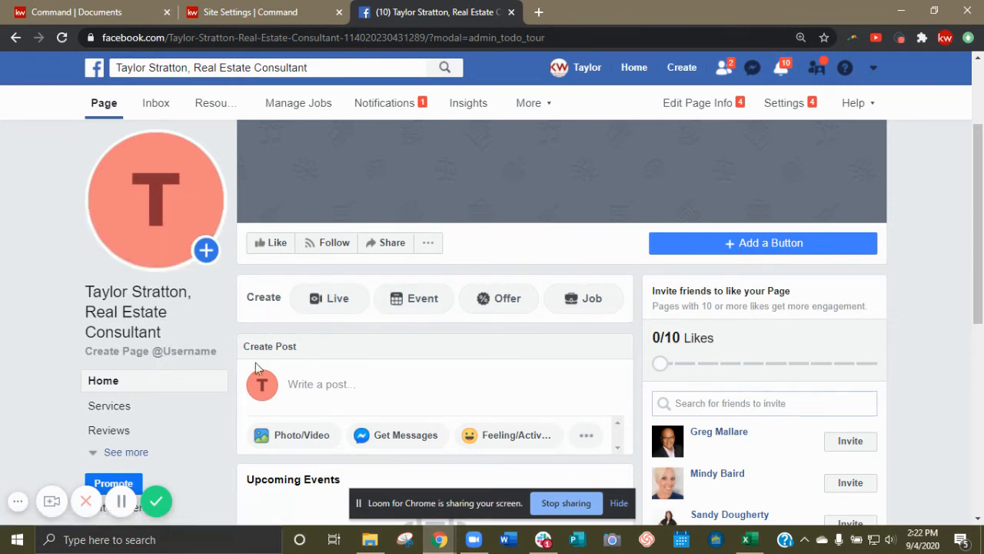
left_click(142, 352)
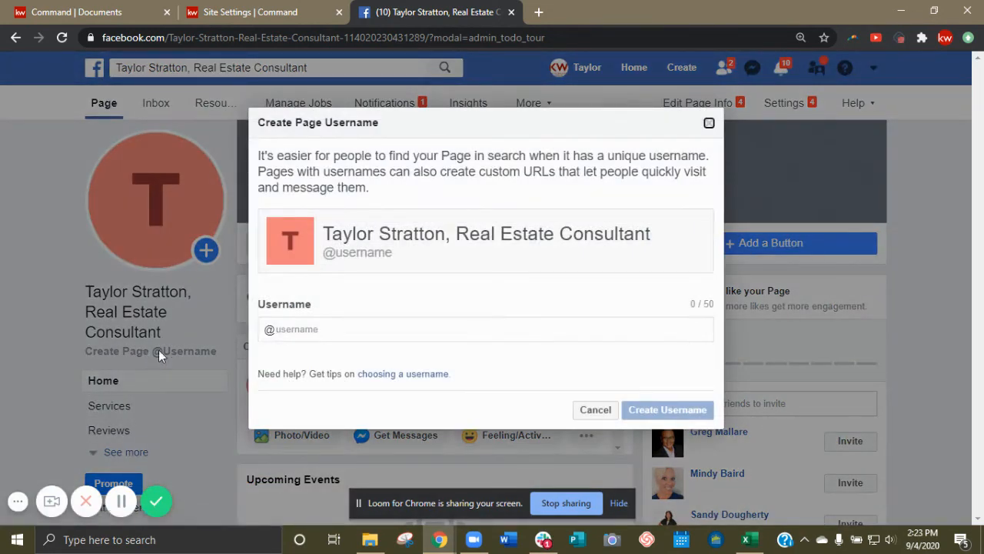
left_click(342, 325)
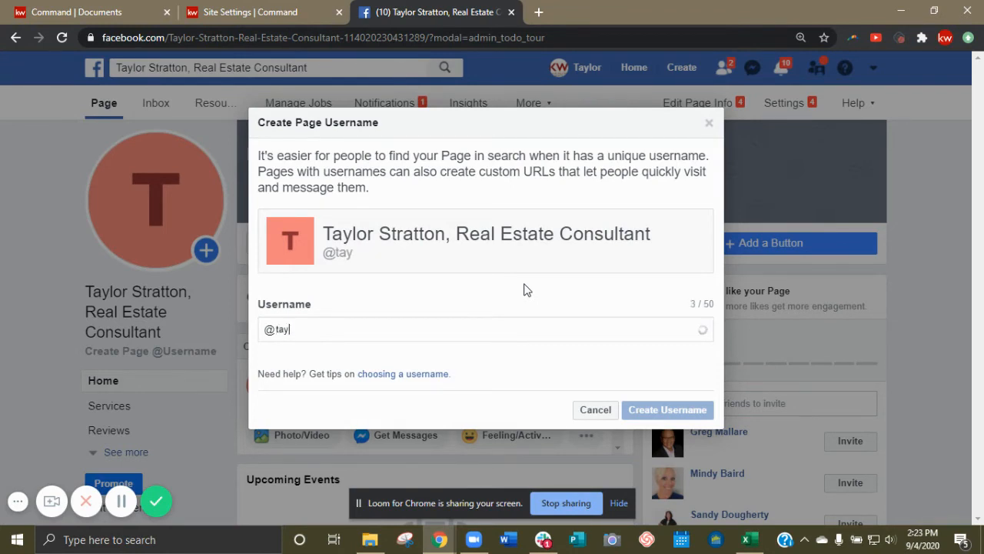
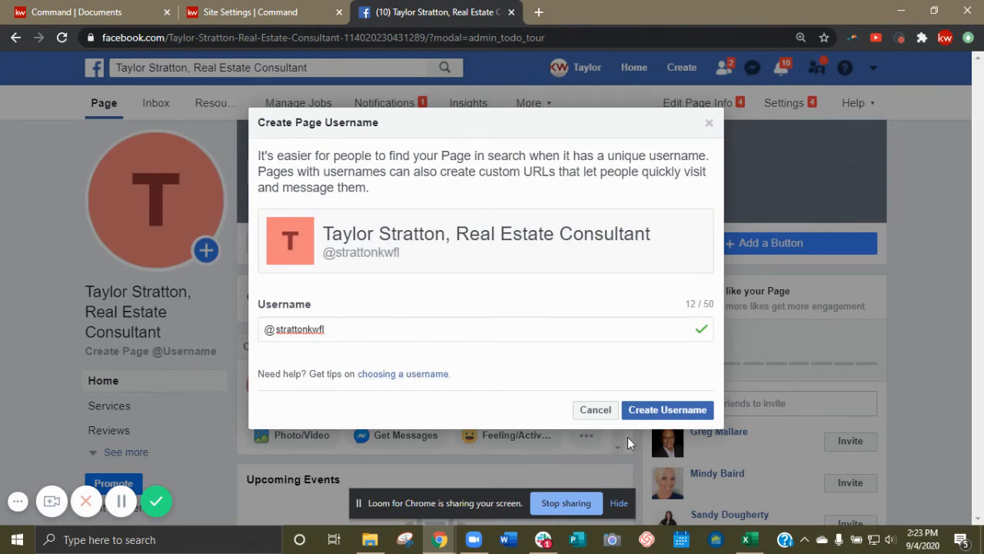
left_click(655, 411)
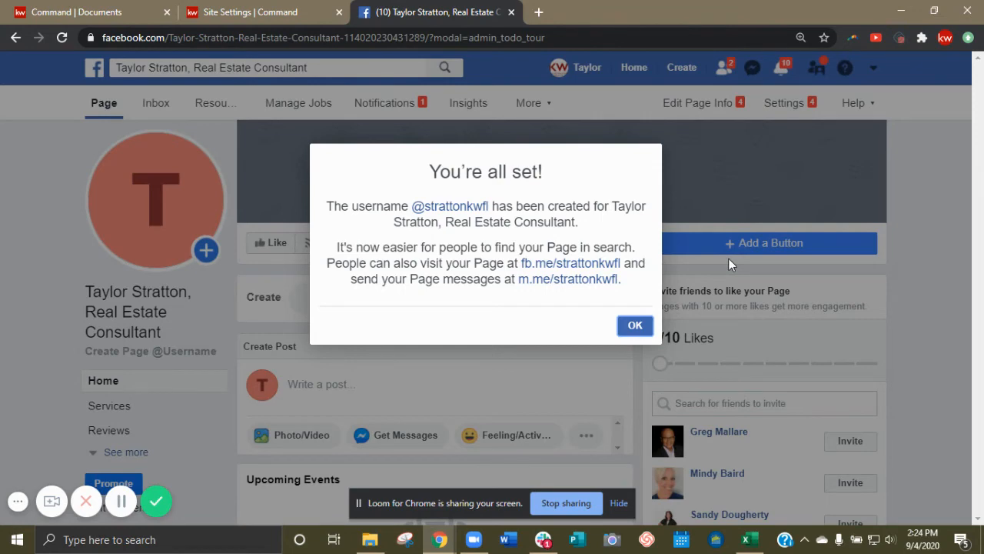
left_click(633, 325)
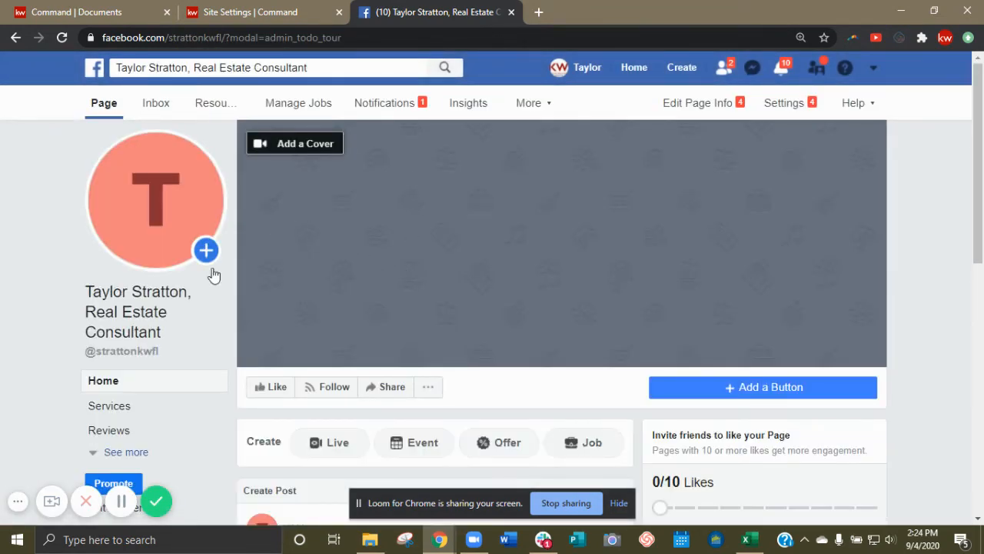
Expand the Page's sidebar with See more and open the Services section.
scroll(211, 277, "down", 7)
scroll(168, 346, "up", 7)
left_click(128, 460)
scroll(176, 428, "down", 2)
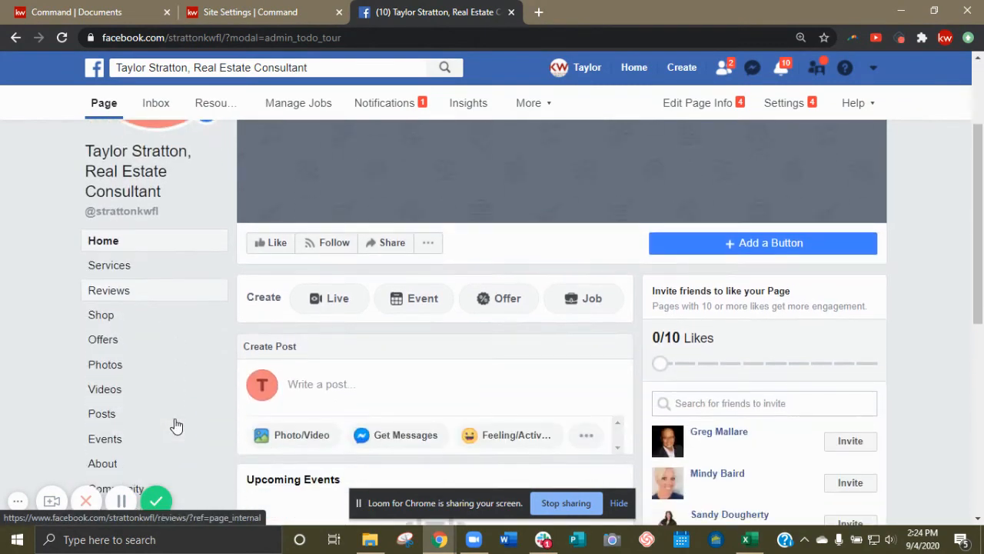
scroll(176, 424, "down", 2)
scroll(176, 424, "up", 1)
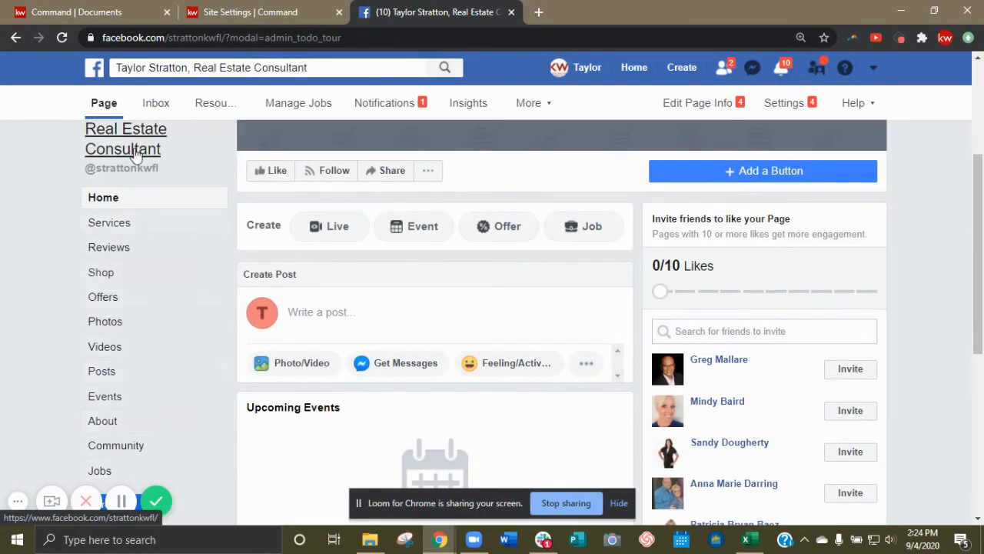
mouse_move(134, 168)
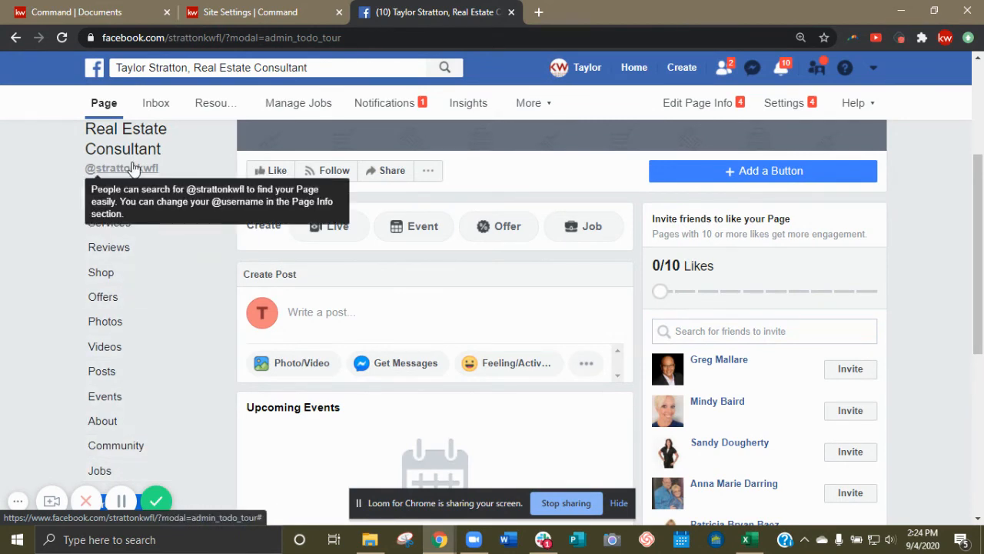
left_click(131, 221)
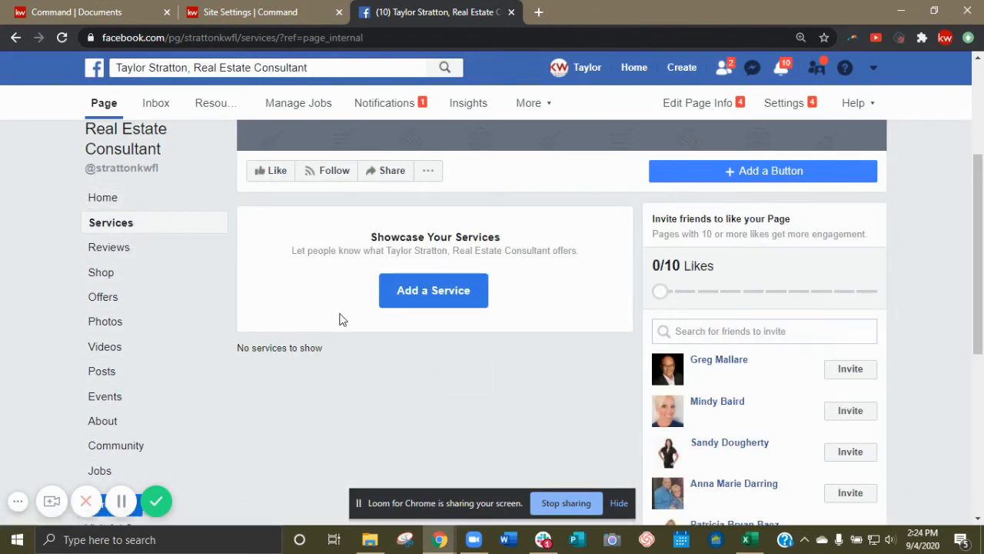
Look at Add a Service, Reviews and Shop, closing the service and shop dialogs unsaved.
left_click(440, 292)
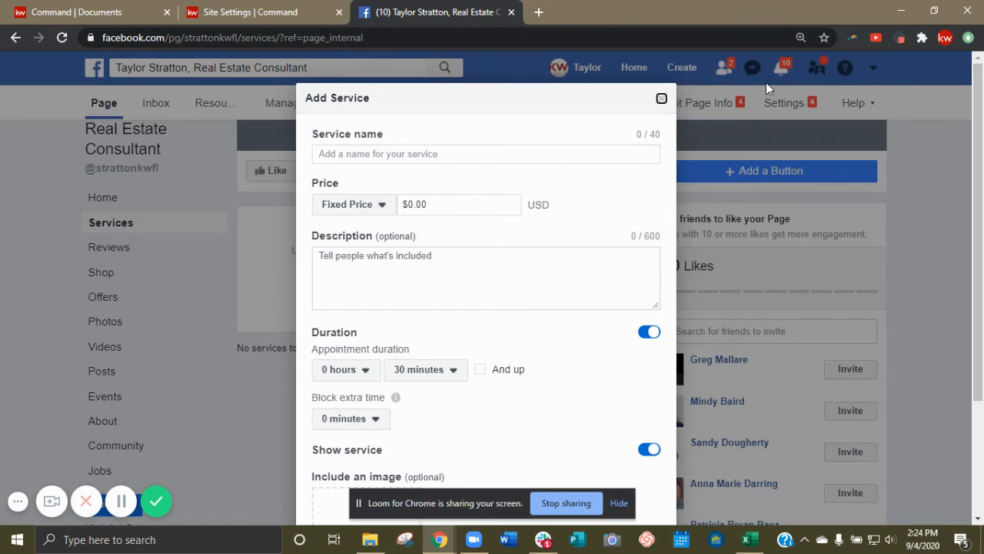
left_click(661, 98)
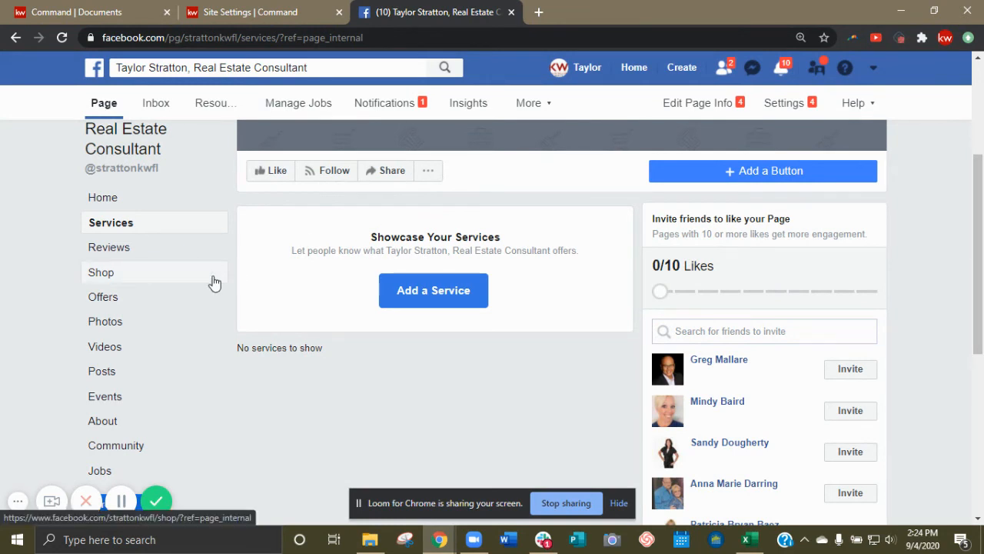
left_click(113, 250)
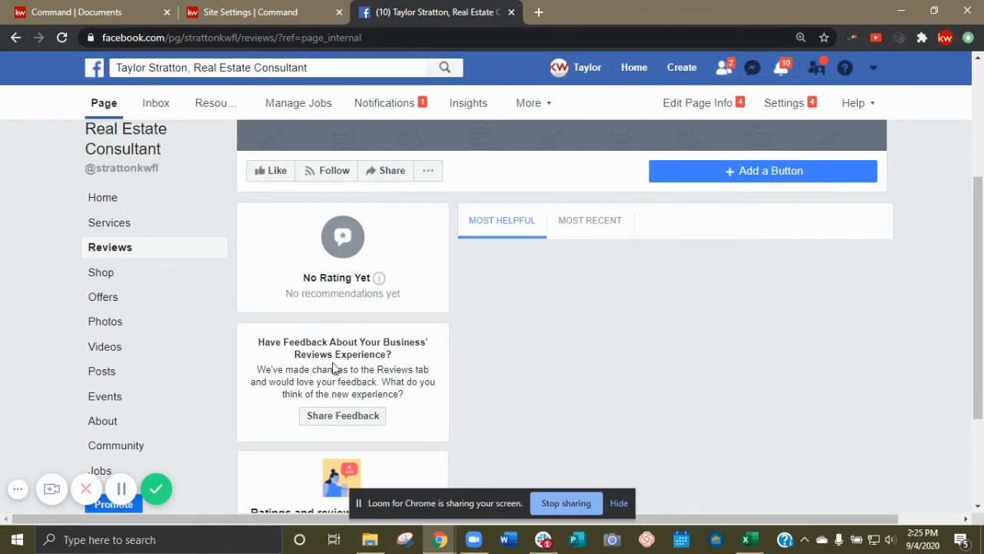
left_click(91, 272)
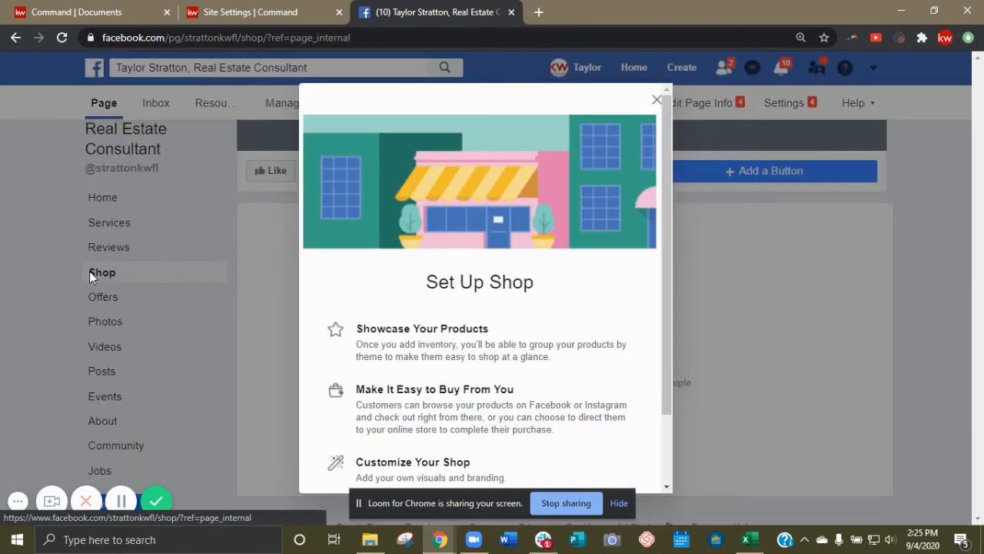
left_click(657, 99)
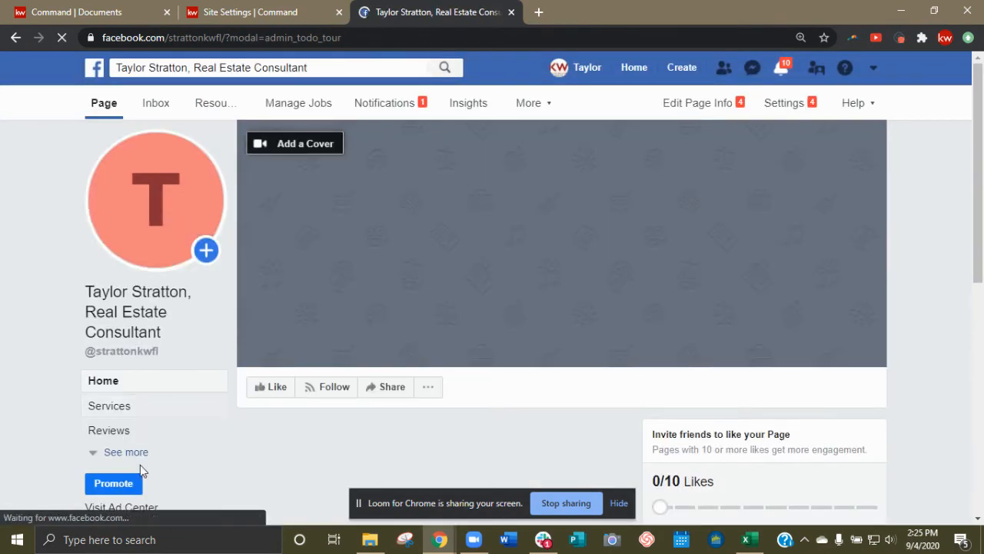
scroll(177, 311, "down", 3)
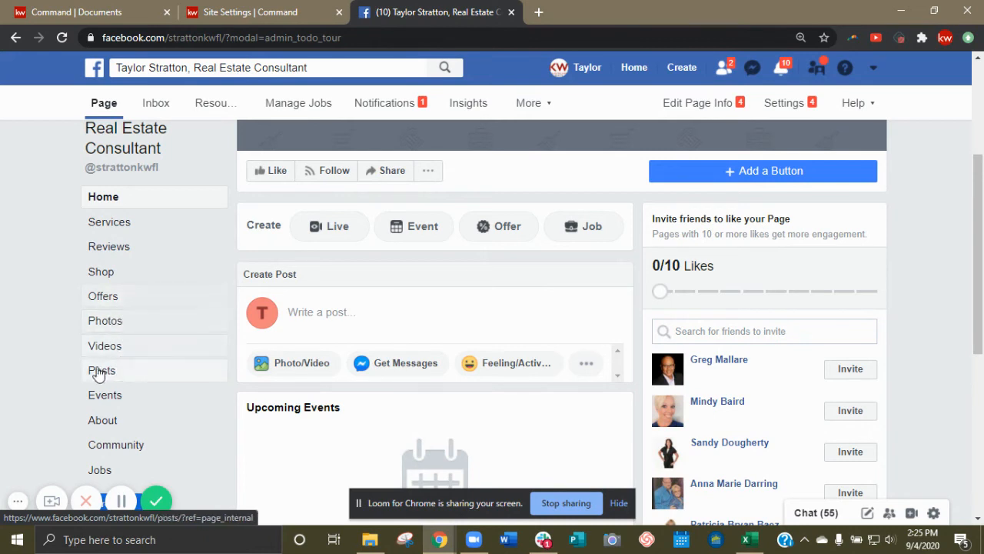
left_click(117, 428)
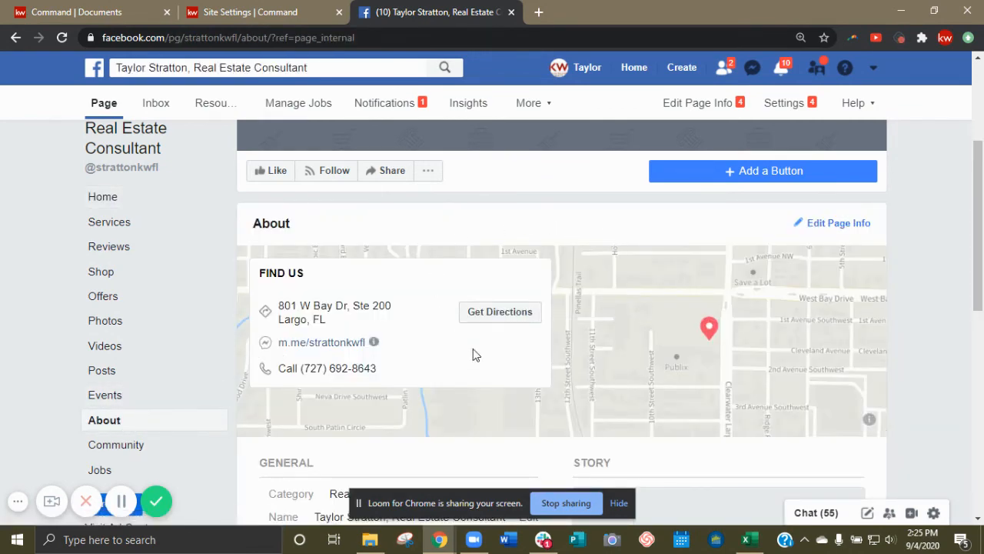
scroll(477, 351, "down", 1)
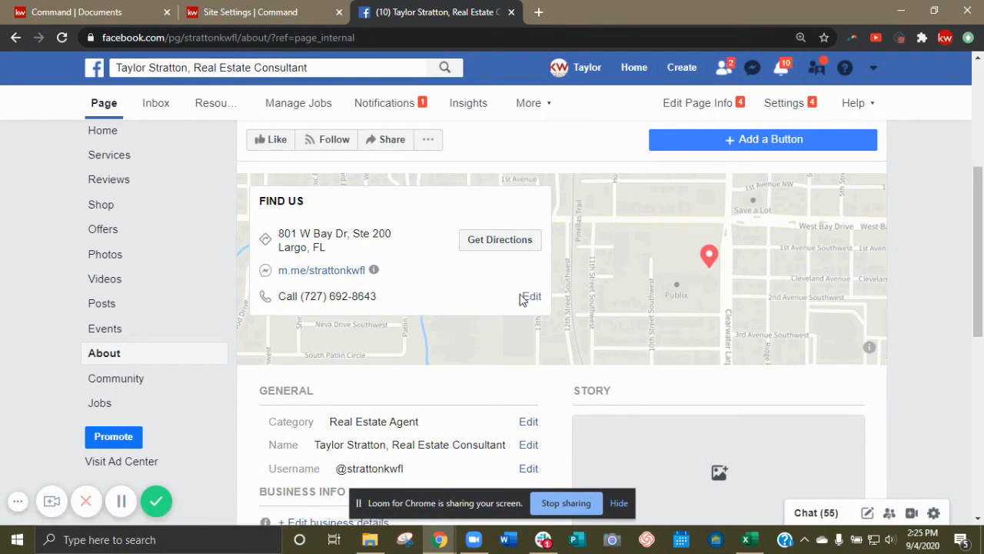
scroll(542, 330, "down", 1)
scroll(543, 331, "down", 1)
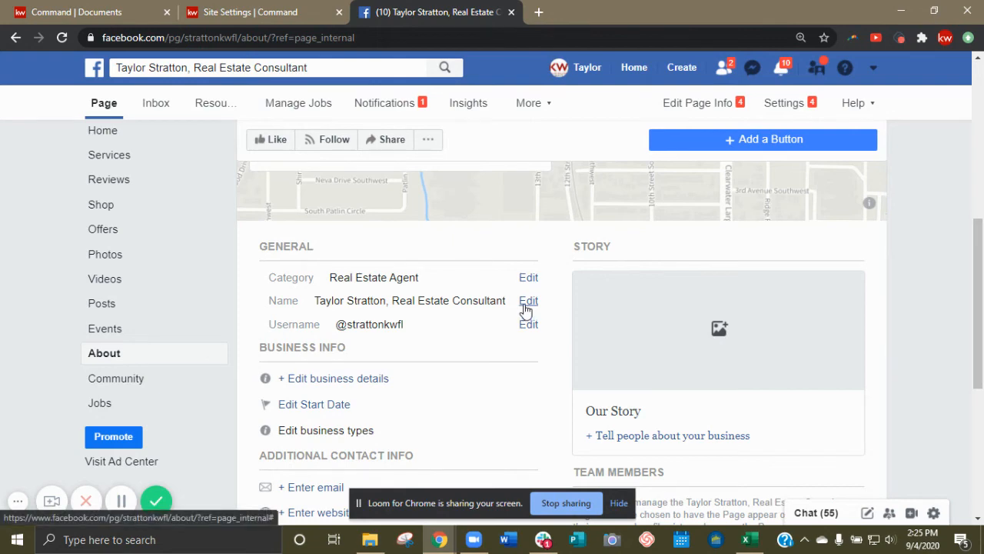
scroll(507, 350, "down", 1)
scroll(508, 350, "down", 2)
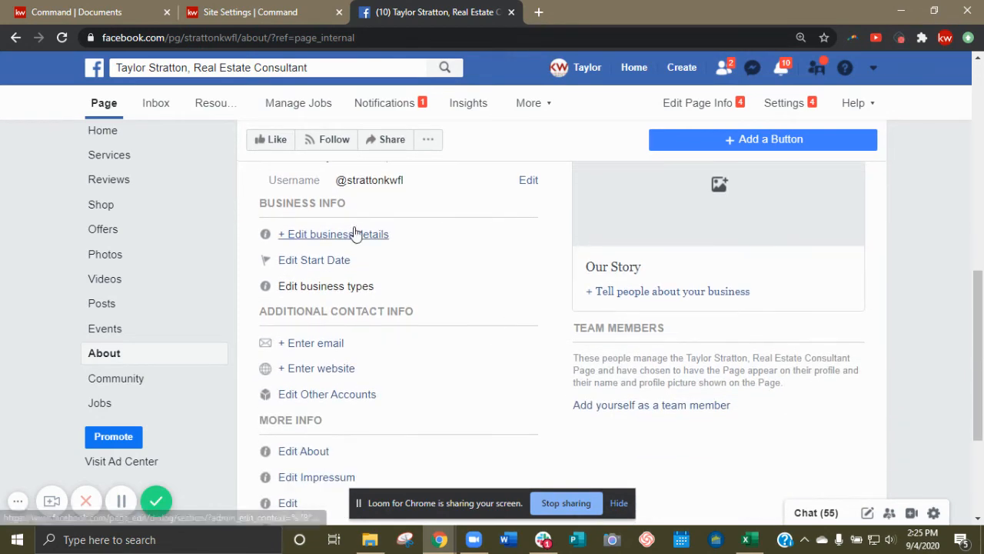
scroll(517, 344, "down", 2)
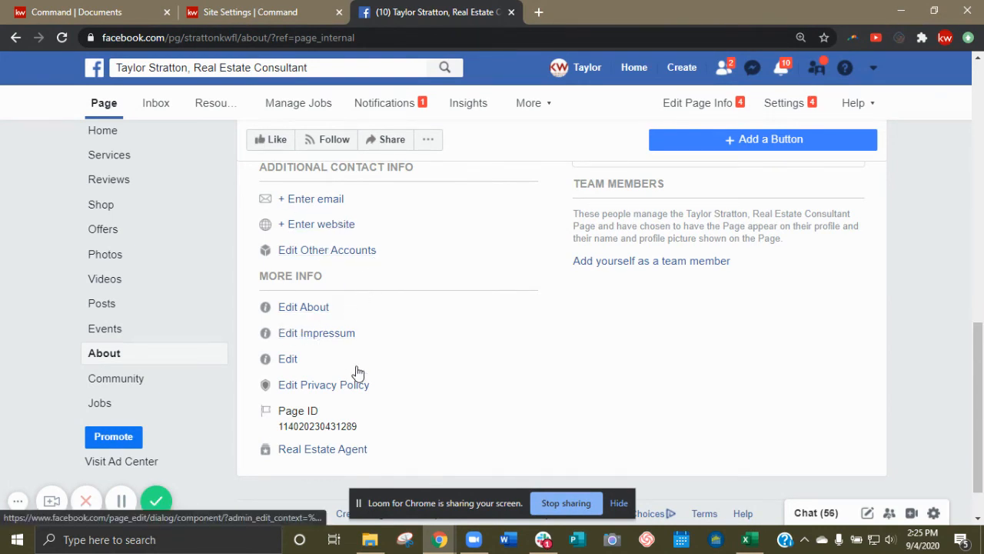
scroll(485, 361, "up", 7)
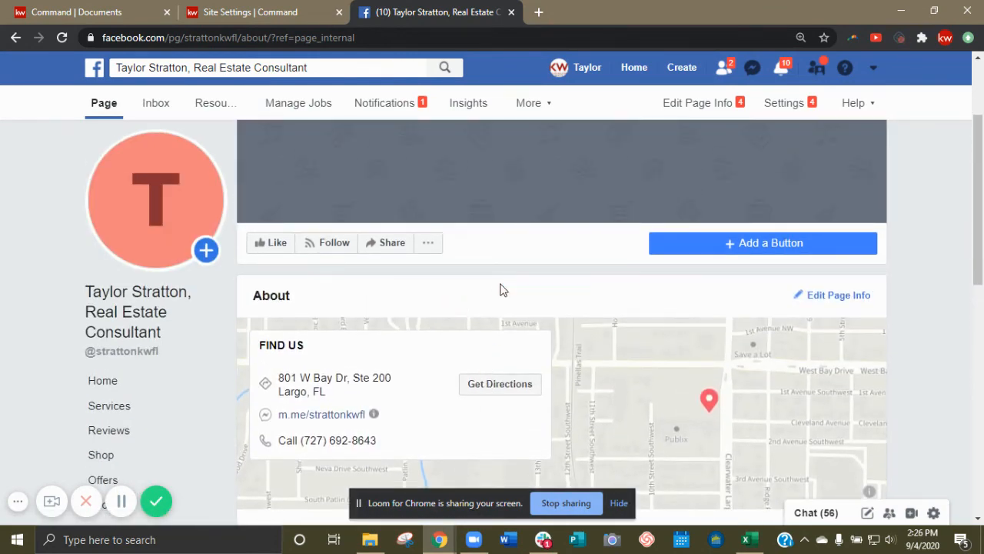
Return to the Page's Home view and scroll down to the invite-friends panel.
scroll(125, 342, "down", 4)
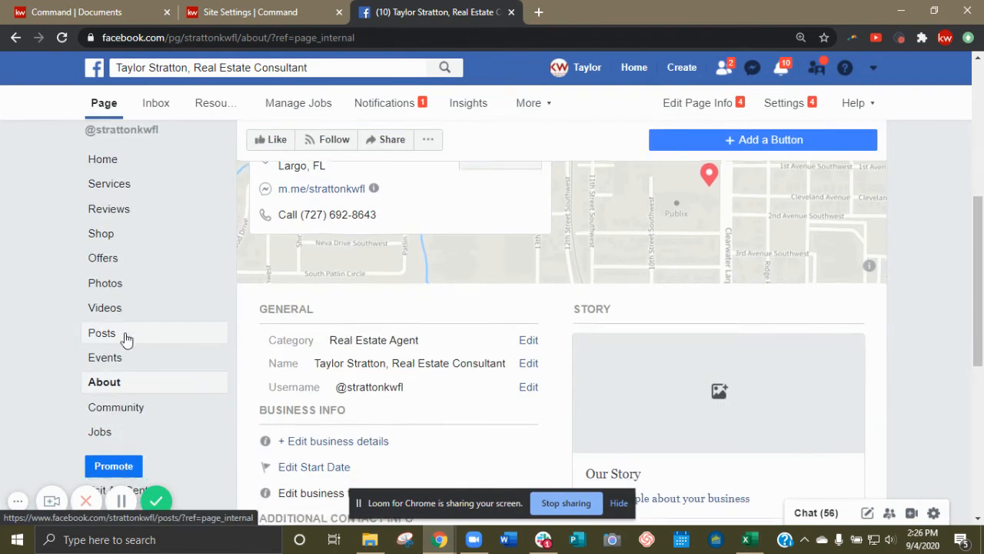
scroll(129, 388, "up", 5)
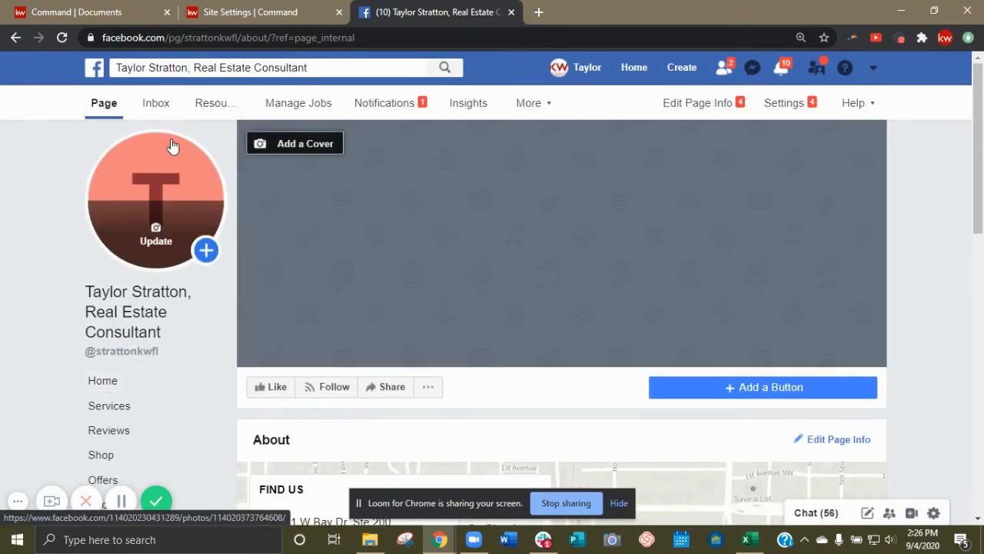
left_click(112, 385)
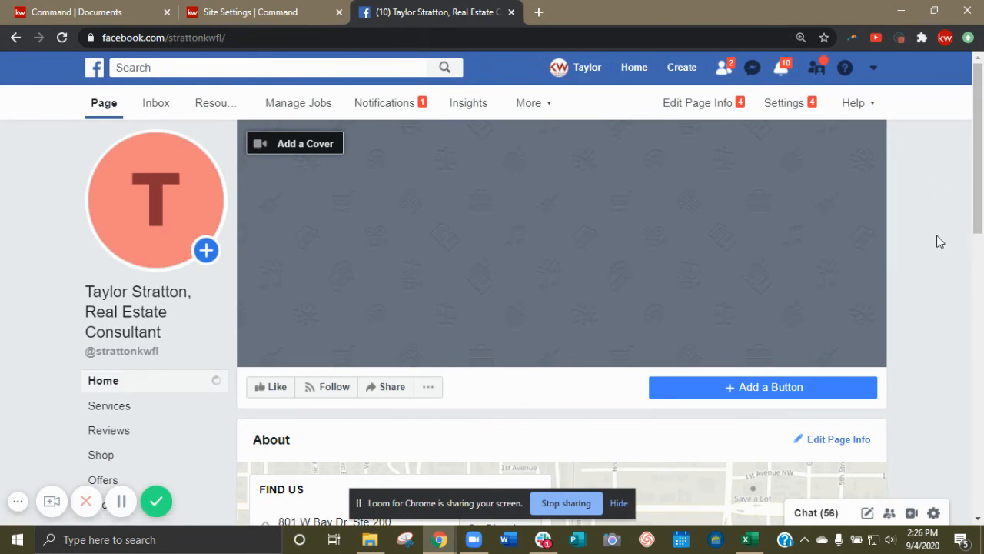
scroll(924, 258, "down", 3)
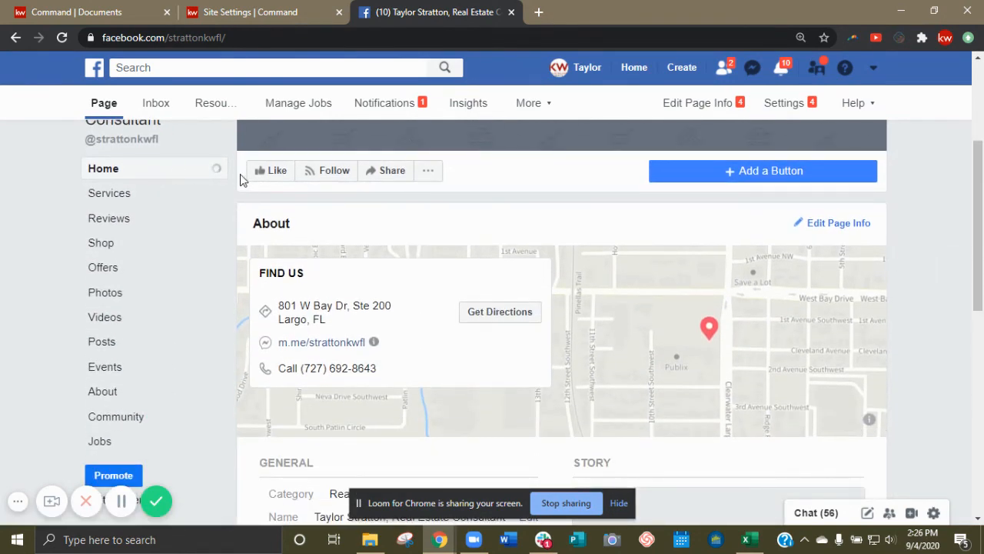
left_click(215, 171)
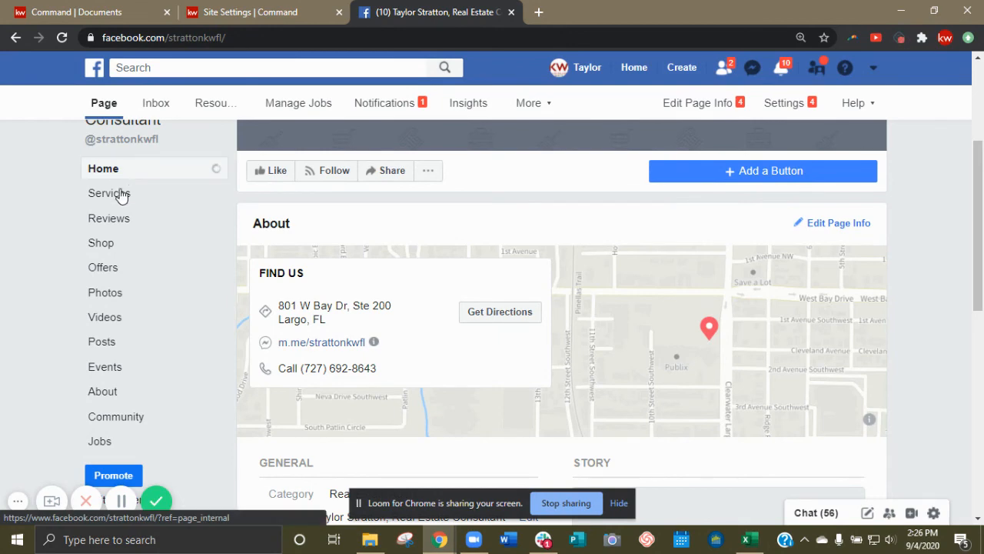
scroll(183, 336, "up", 3)
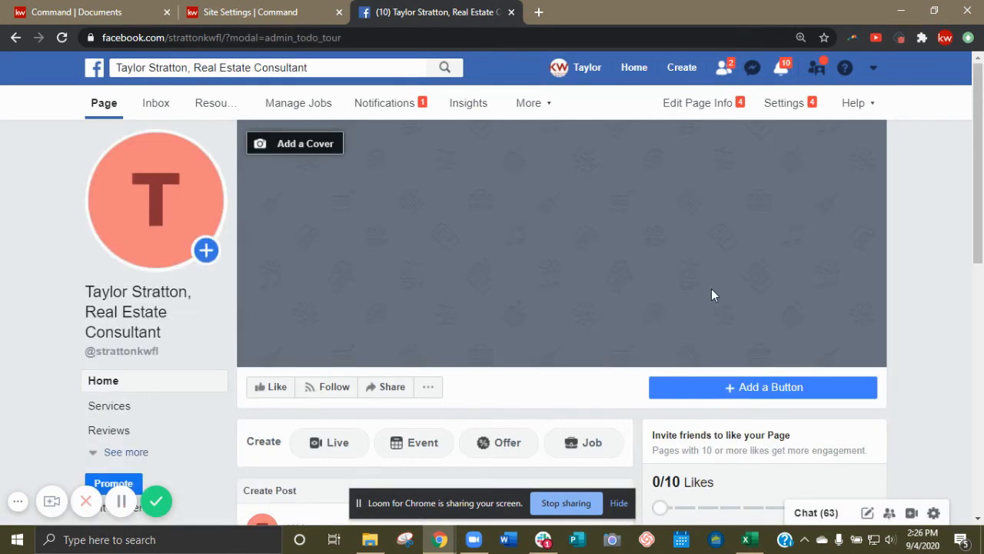
scroll(738, 373, "down", 3)
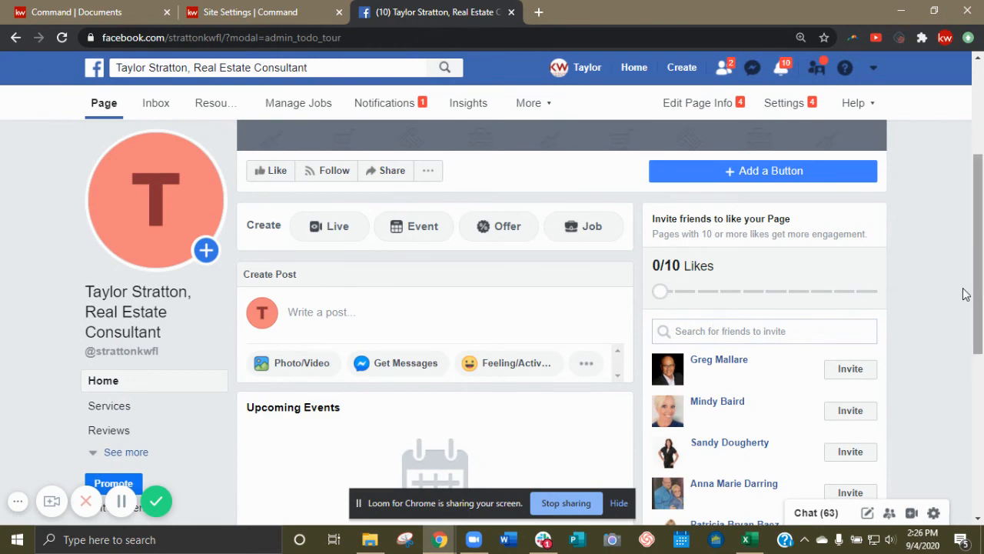
scroll(938, 290, "down", 2)
scroll(939, 290, "up", 2)
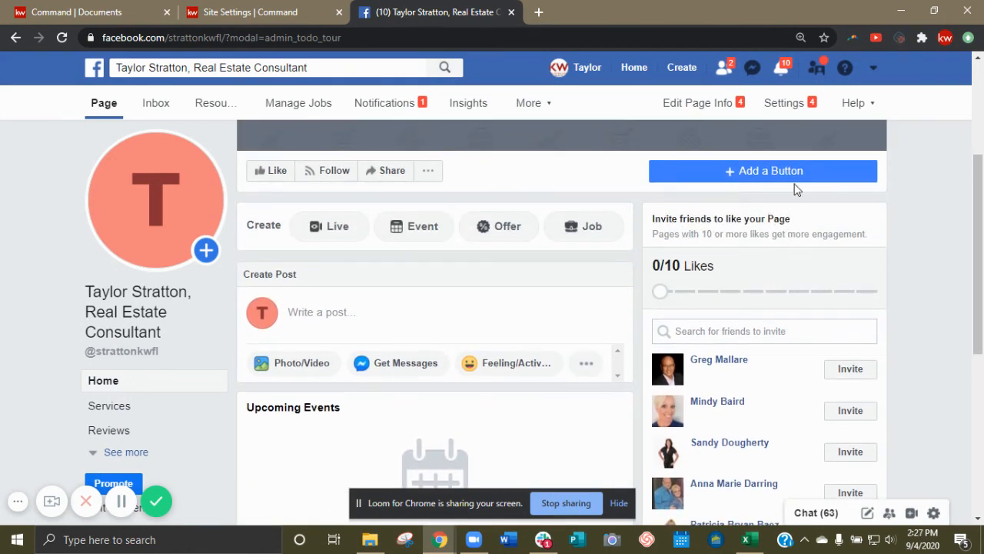
scroll(892, 294, "down", 2)
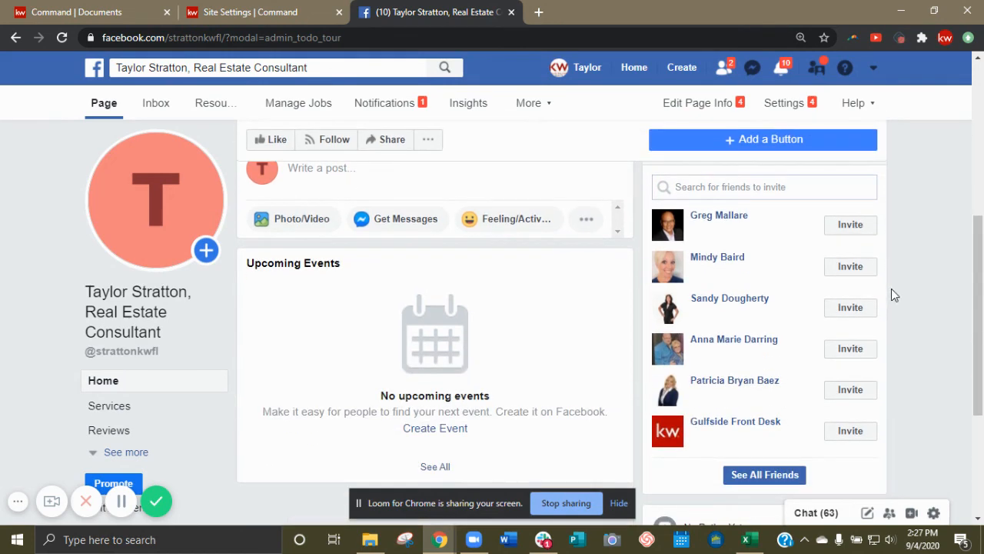
Open See All Friends and select all 665 friends in the invite dialog.
left_click(766, 477)
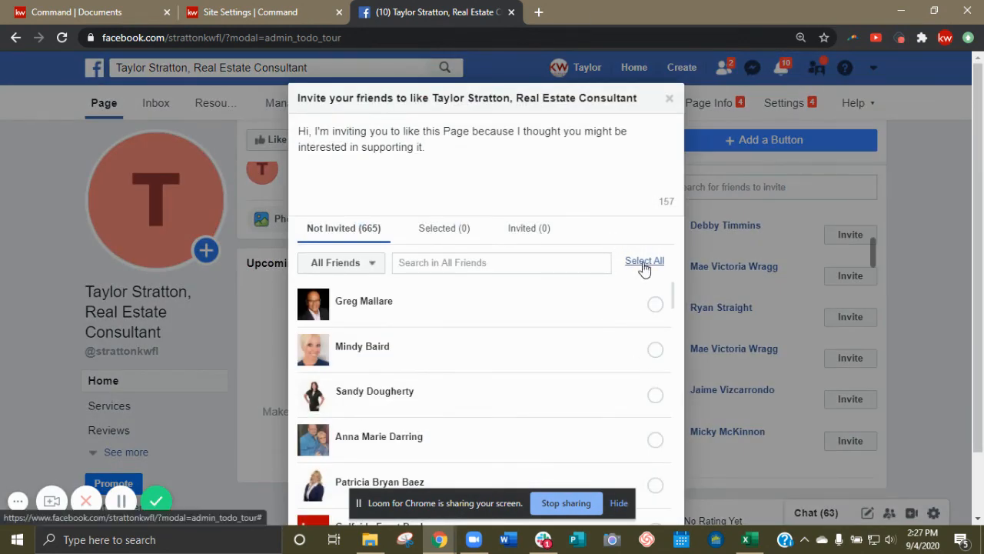
left_click(644, 262)
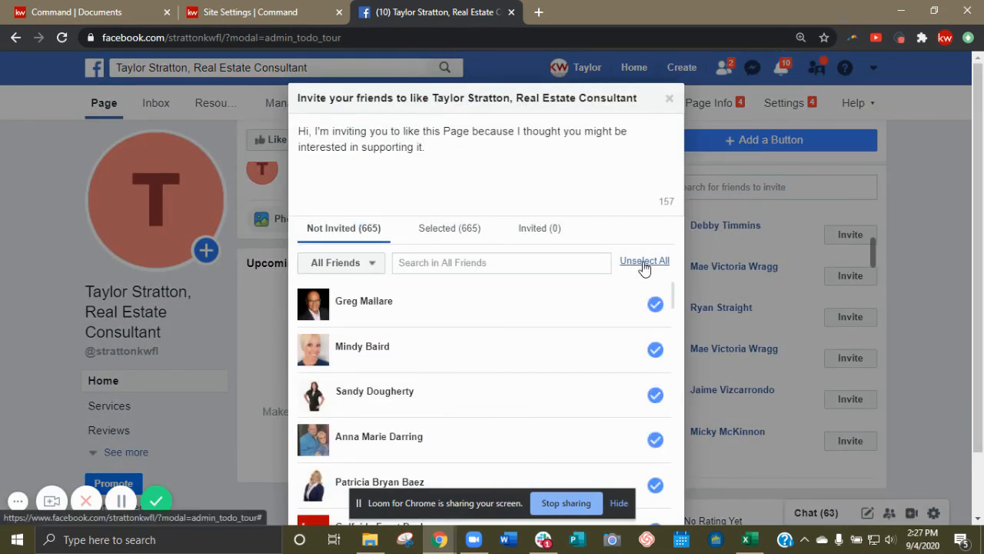
scroll(566, 154, "down", 2)
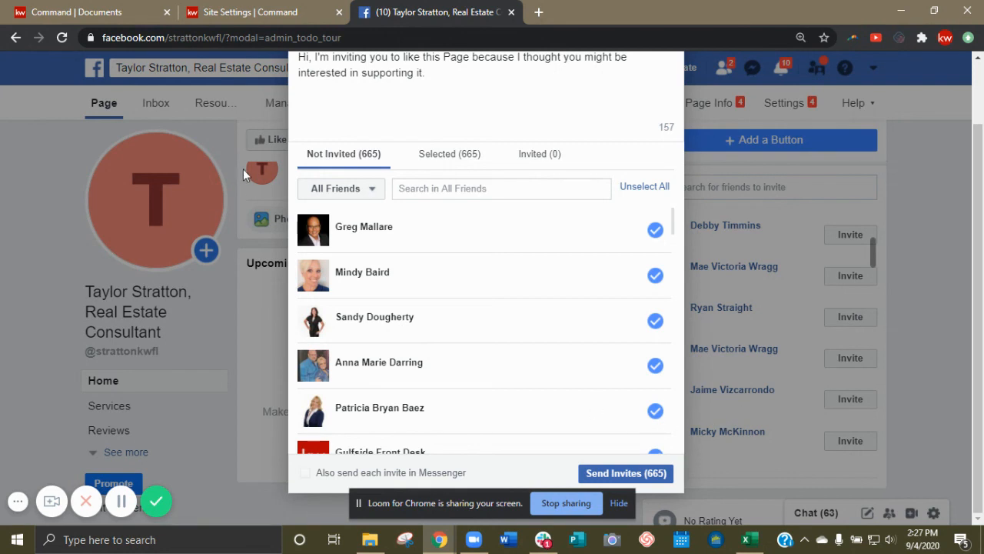
scroll(413, 177, "up", 1)
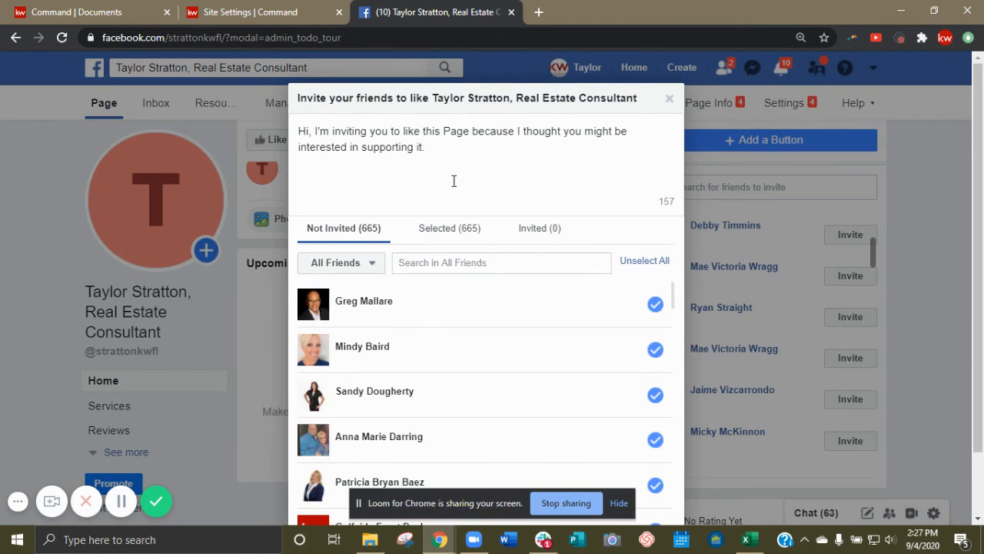
scroll(547, 259, "down", 1)
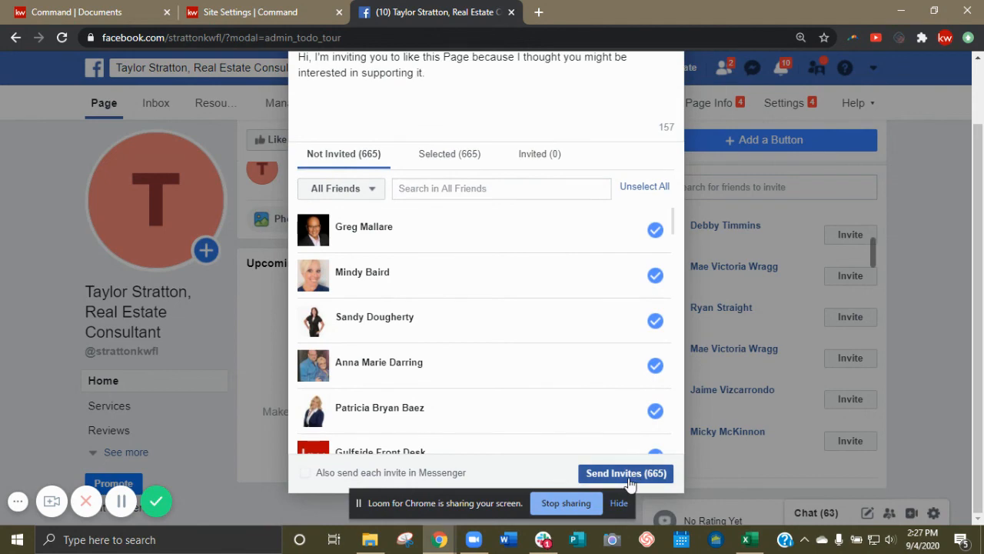
scroll(680, 248, "up", 1)
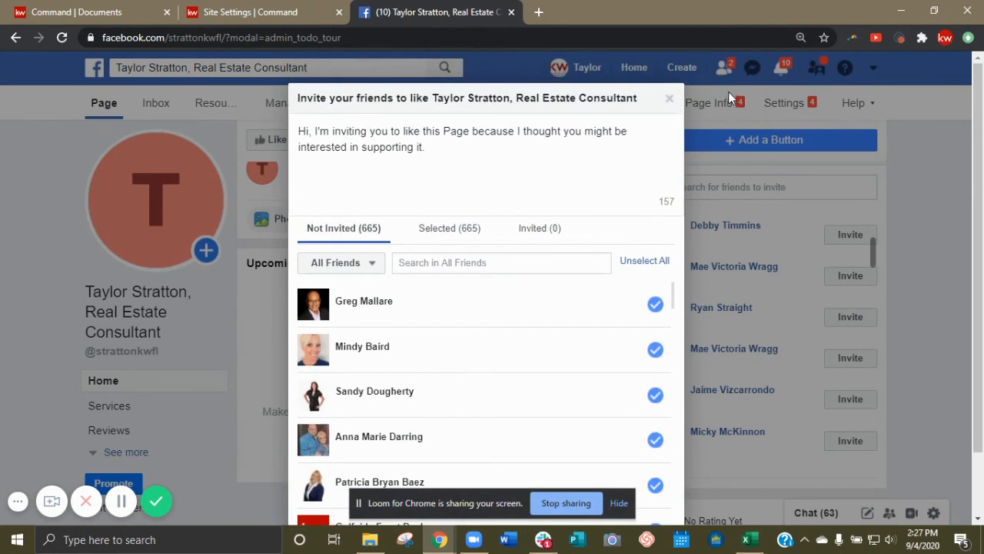
Dismiss the invite-friends dialog without sending invites and return to the top of the Page's Home view.
left_click(674, 108)
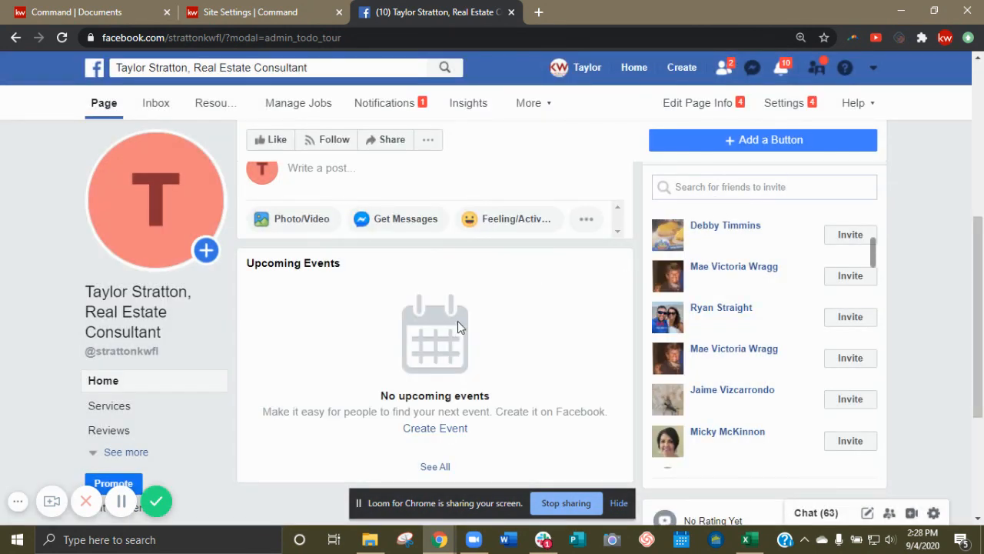
scroll(482, 311, "up", 5)
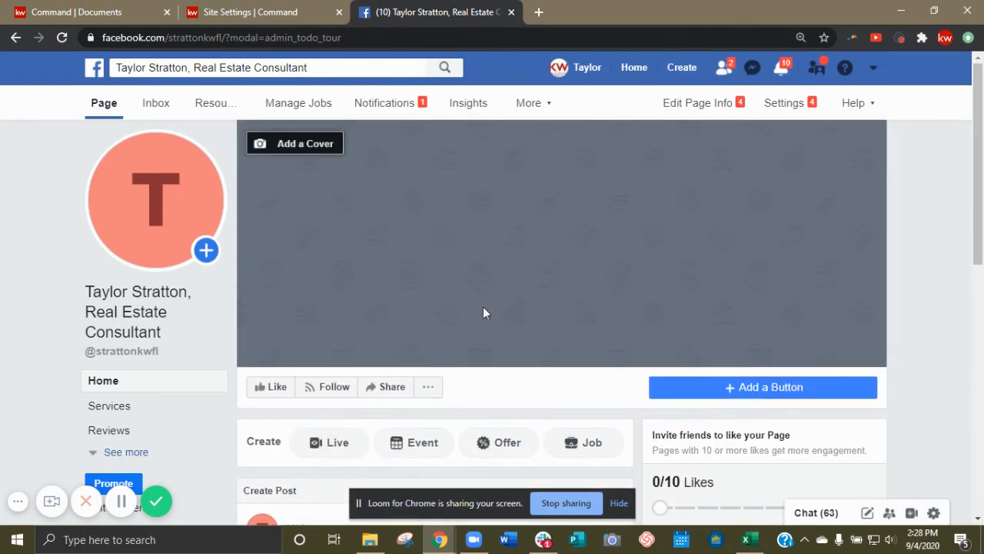
scroll(567, 358, "down", 7)
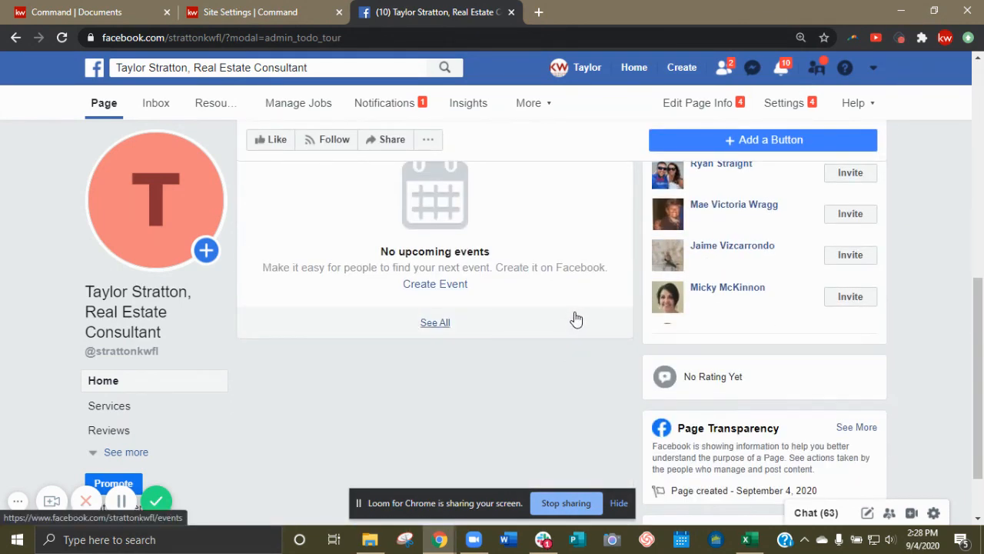
scroll(571, 309, "down", 2)
scroll(571, 310, "up", 3)
scroll(571, 309, "up", 3)
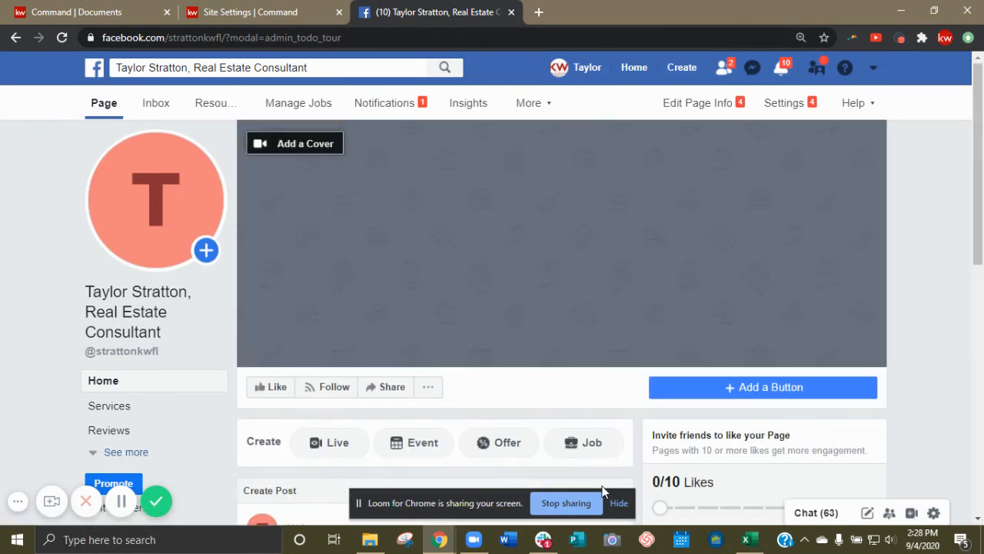